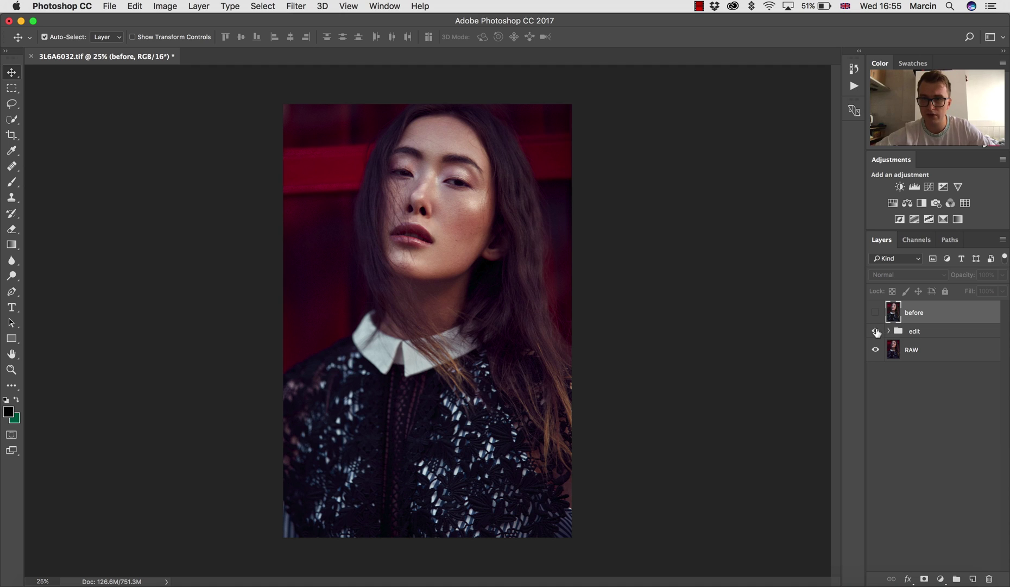
Hide the edit group and show the 'before' layer, then reverse both to compare.
click(875, 331)
click(876, 313)
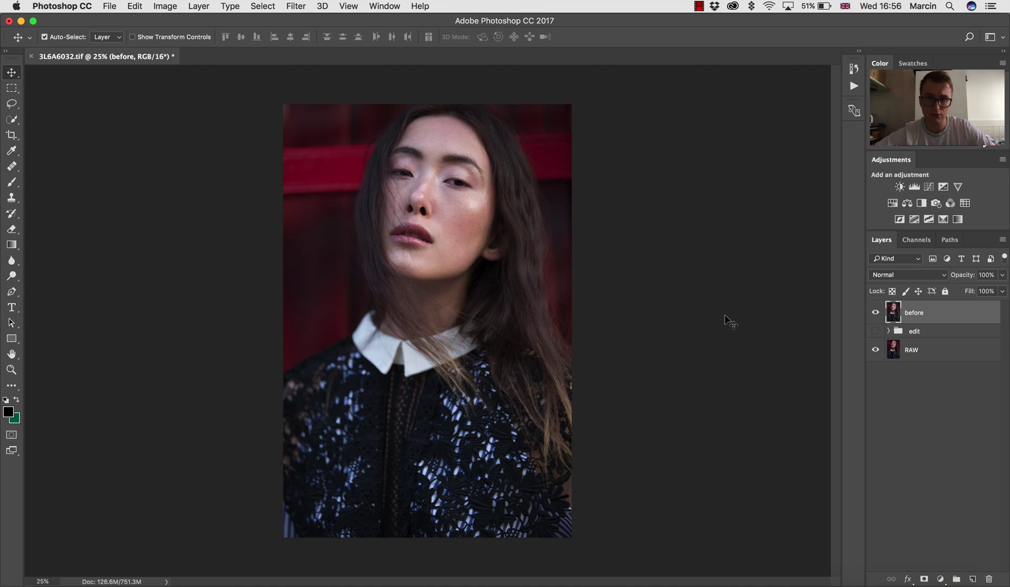
click(876, 330)
click(875, 312)
Flick the 'before' layer on and off repeatedly to compare before and after.
click(876, 311)
click(875, 313)
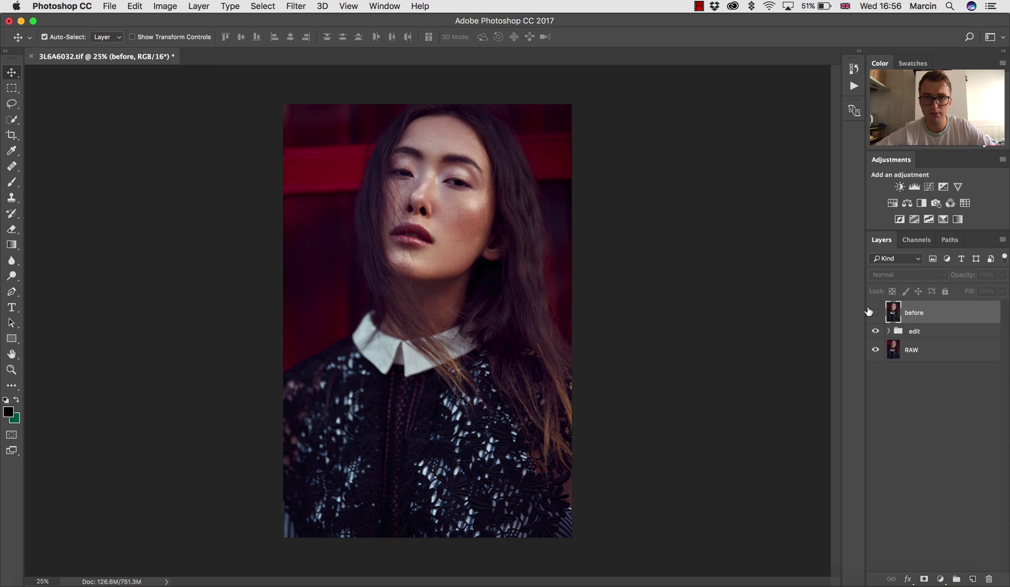
click(875, 312)
click(875, 312)
click(876, 313)
click(876, 312)
click(875, 313)
click(875, 314)
click(876, 314)
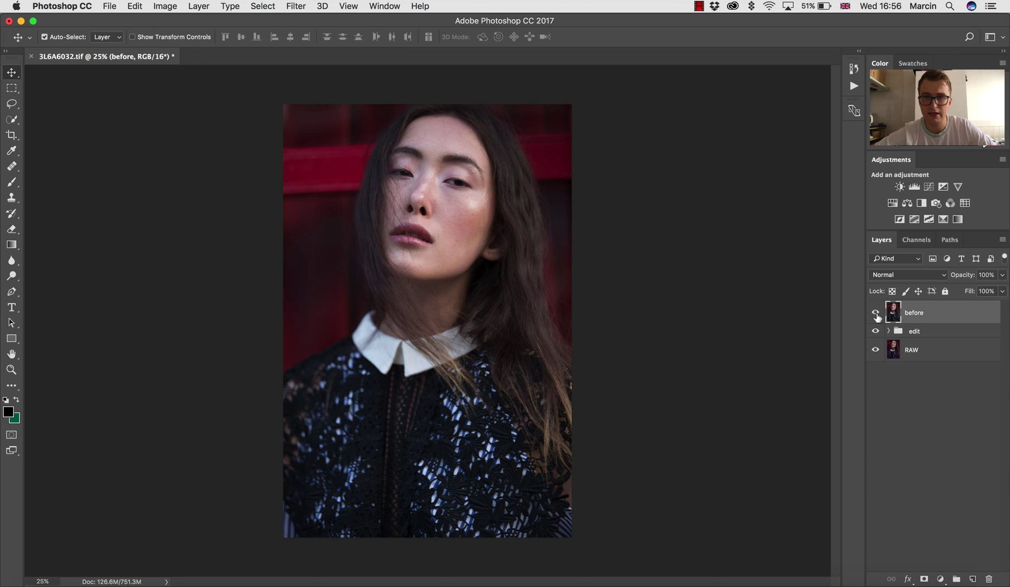
click(875, 313)
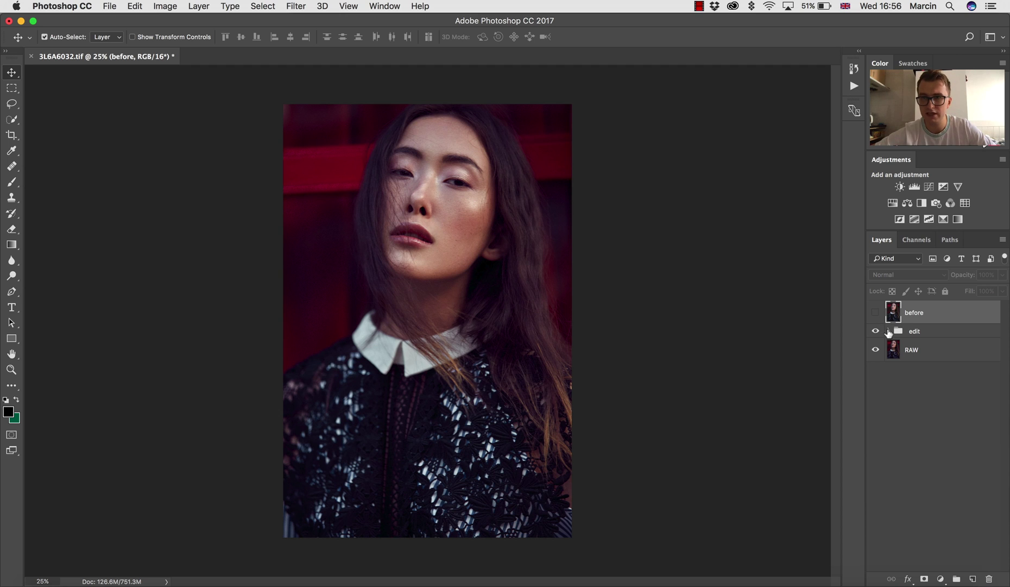
click(876, 313)
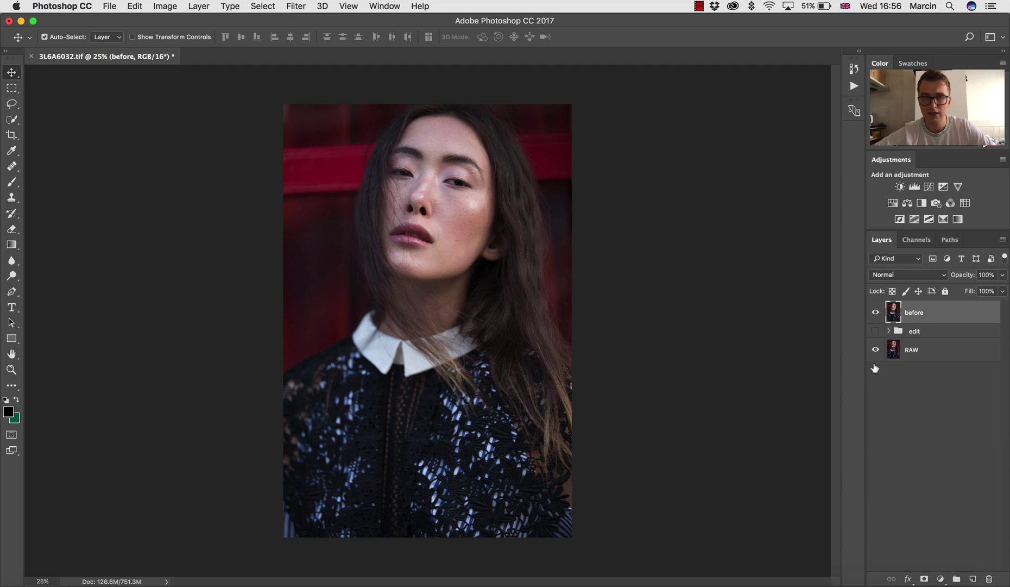
click(875, 313)
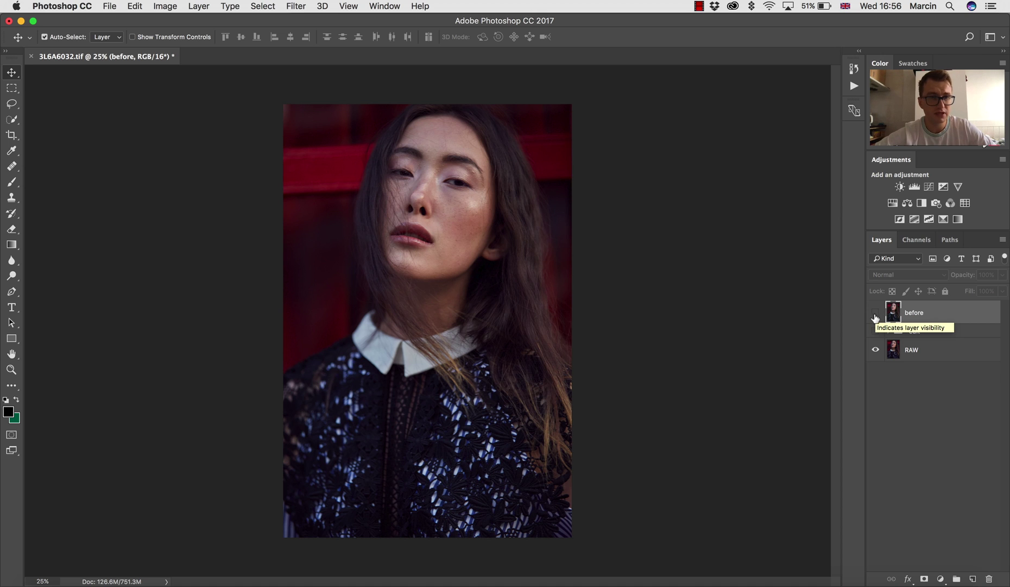
Toggle the 'before' layer a few more times, finishing with it hidden.
click(877, 315)
click(876, 315)
click(876, 314)
click(874, 314)
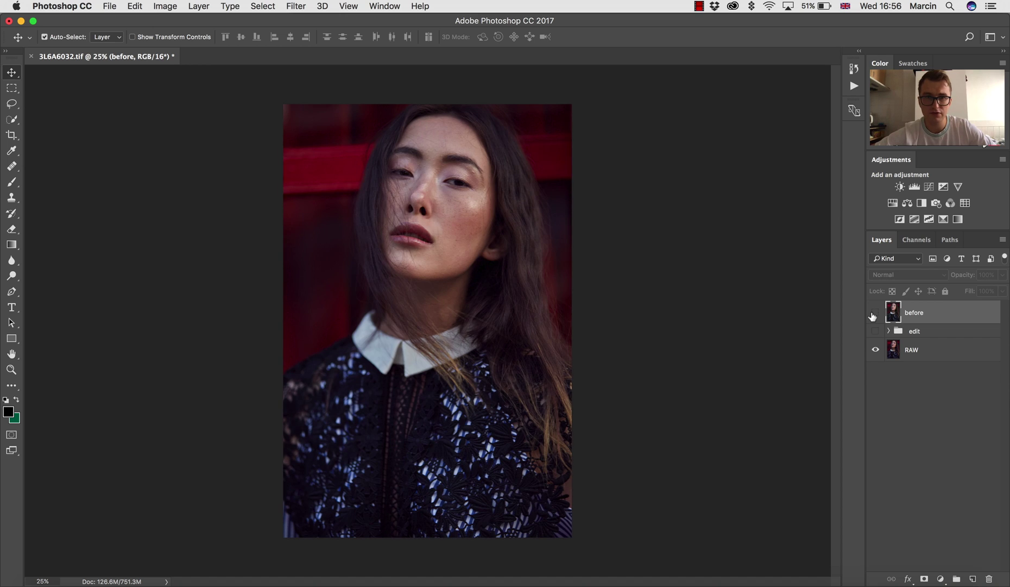
click(875, 316)
click(874, 315)
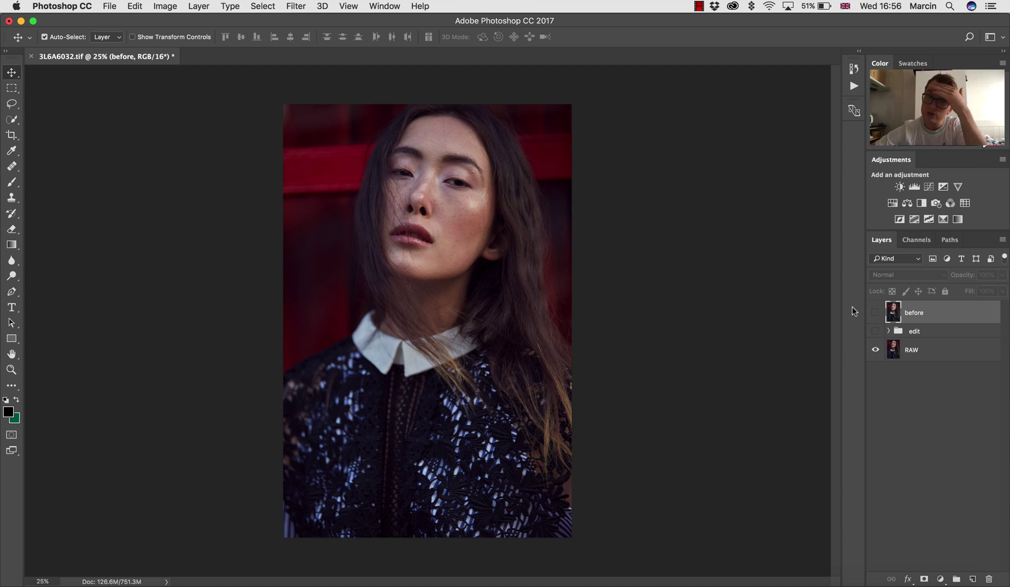
Expand and enable the edit group, hiding stamp, tones, contrasts, Burn and RAW, leaving only clean up.
click(889, 331)
click(875, 330)
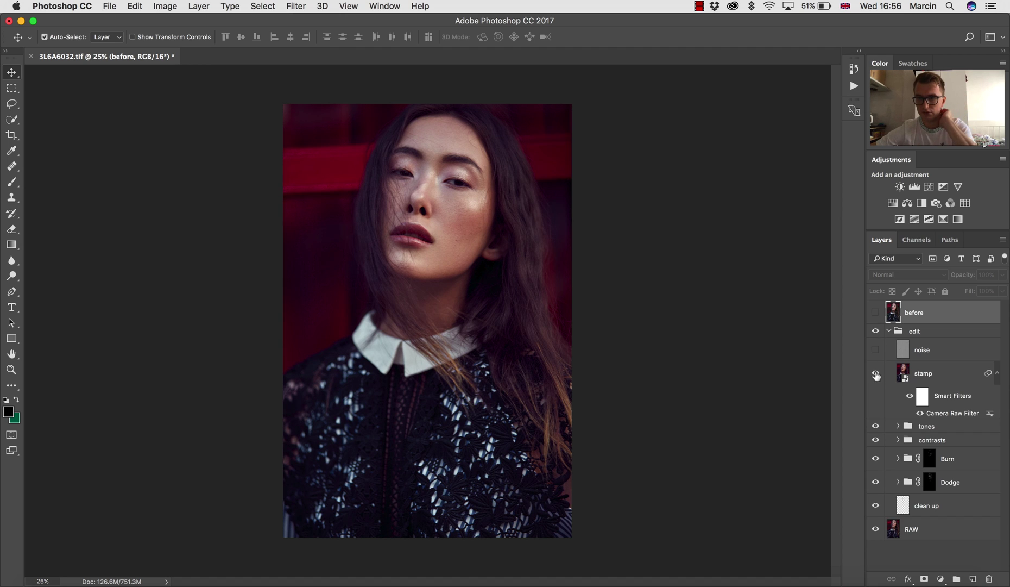
drag(876, 374, 879, 509)
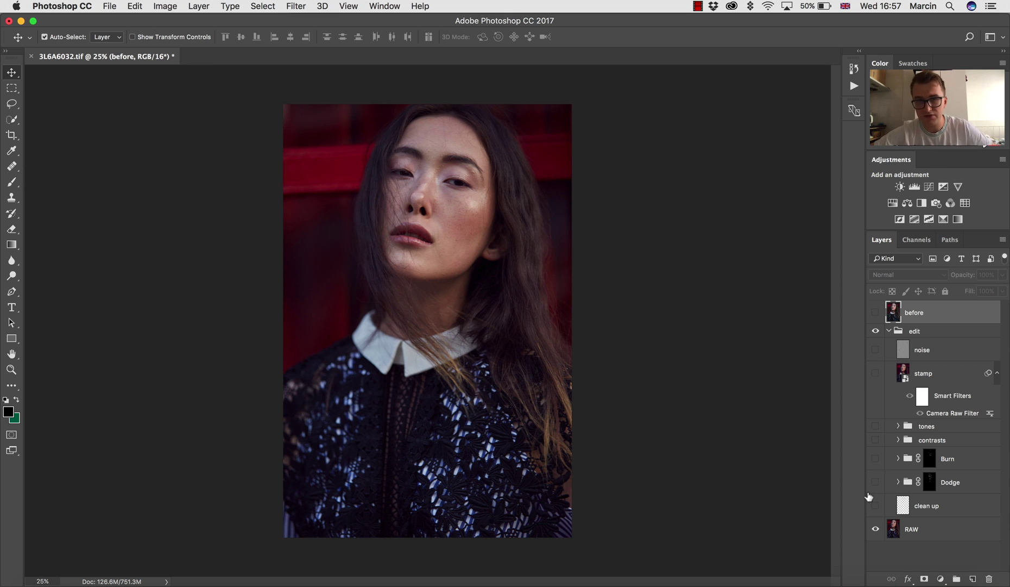
click(876, 527)
click(875, 507)
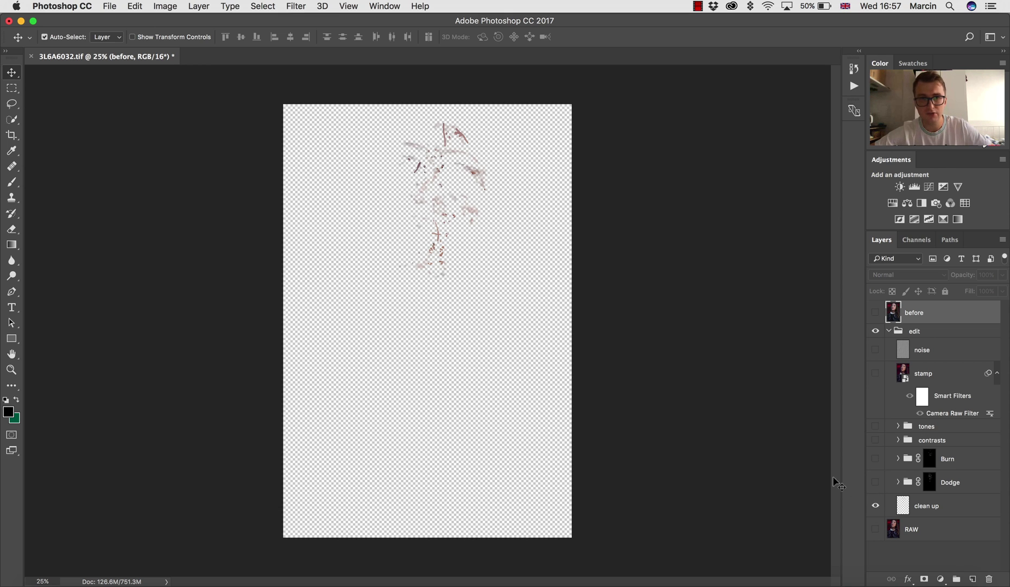
Zoom in on the clean up strokes, bring RAW back underneath, and zoom closer on the face.
key(z)
drag(483, 151, 517, 181)
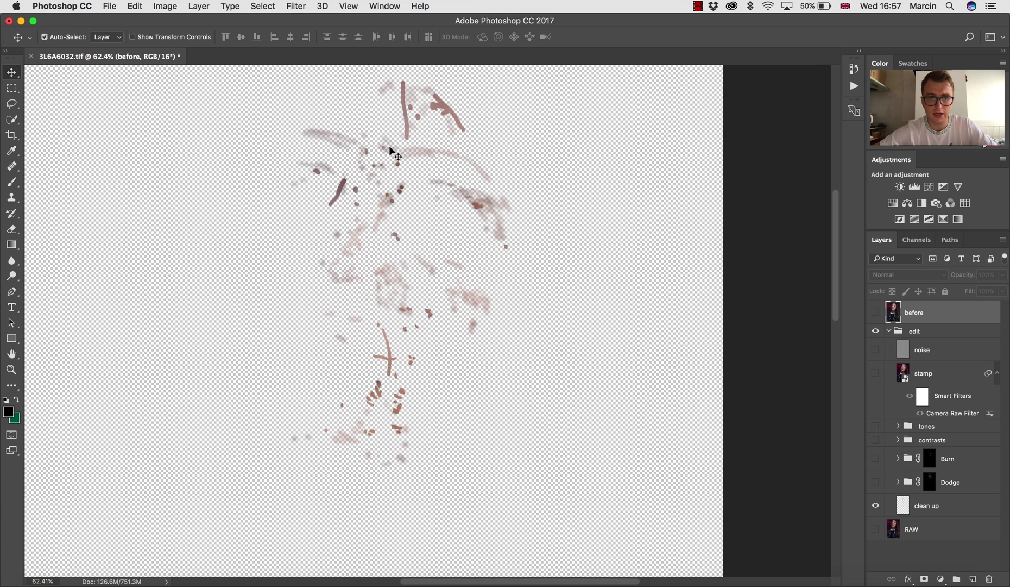
click(875, 528)
key(z)
drag(436, 366, 455, 368)
key(v)
Toggle the clean up layer twice to compare, then zoom out to the whole photo.
click(877, 506)
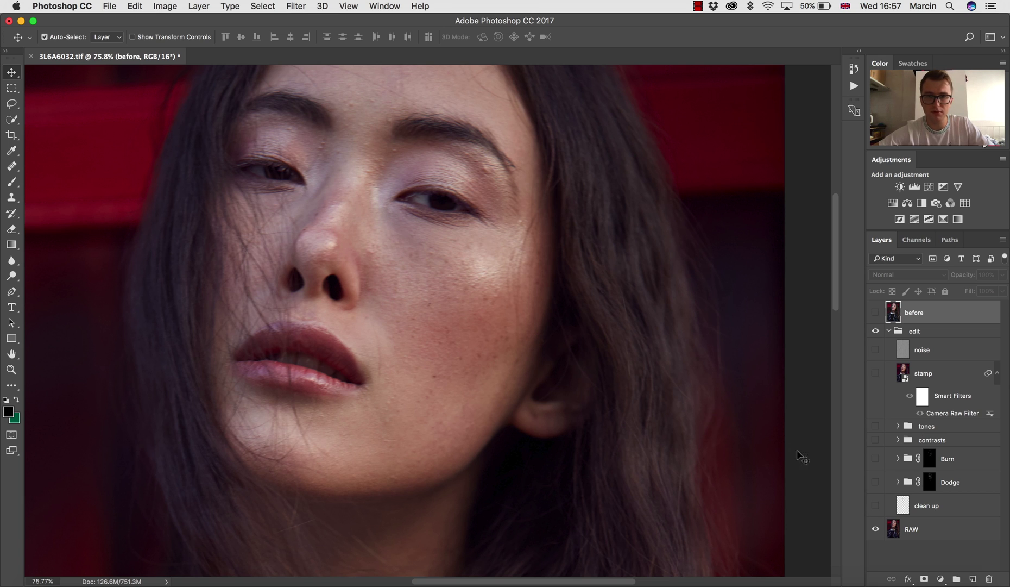
click(876, 506)
click(875, 506)
click(875, 507)
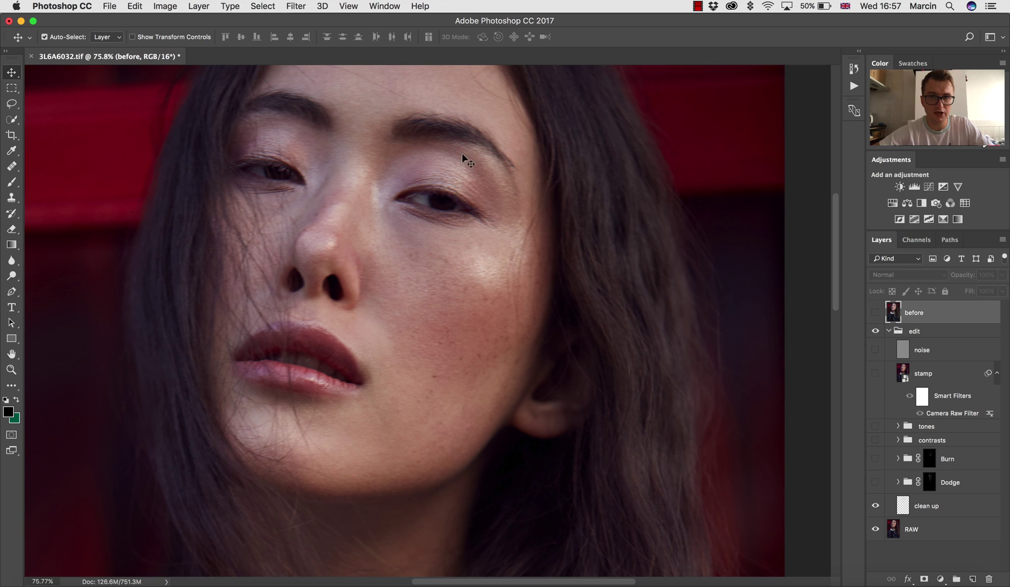
key(z)
drag(489, 327, 462, 331)
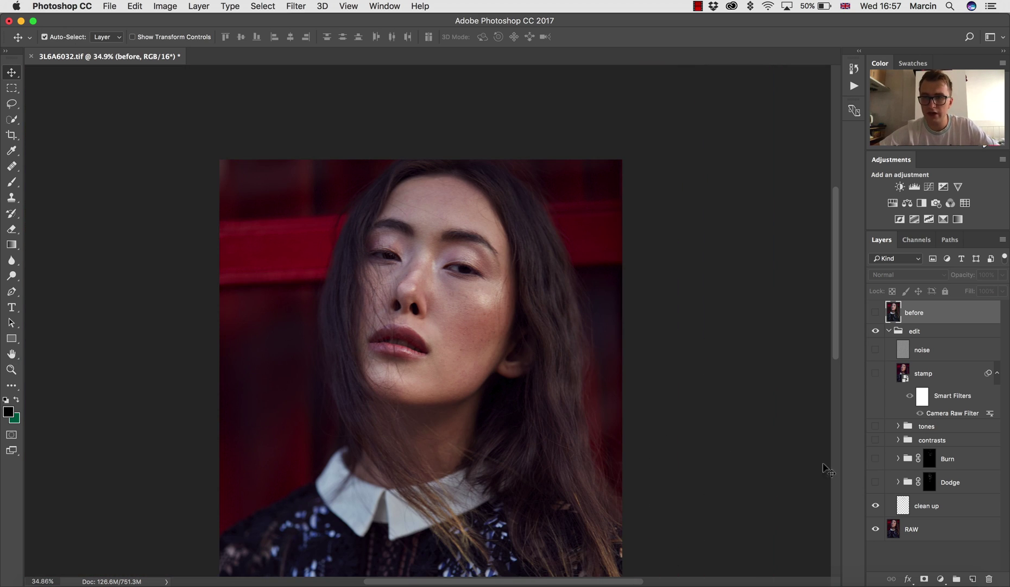
Show the Dodge and Burn layers and zoom in on the face.
click(879, 483)
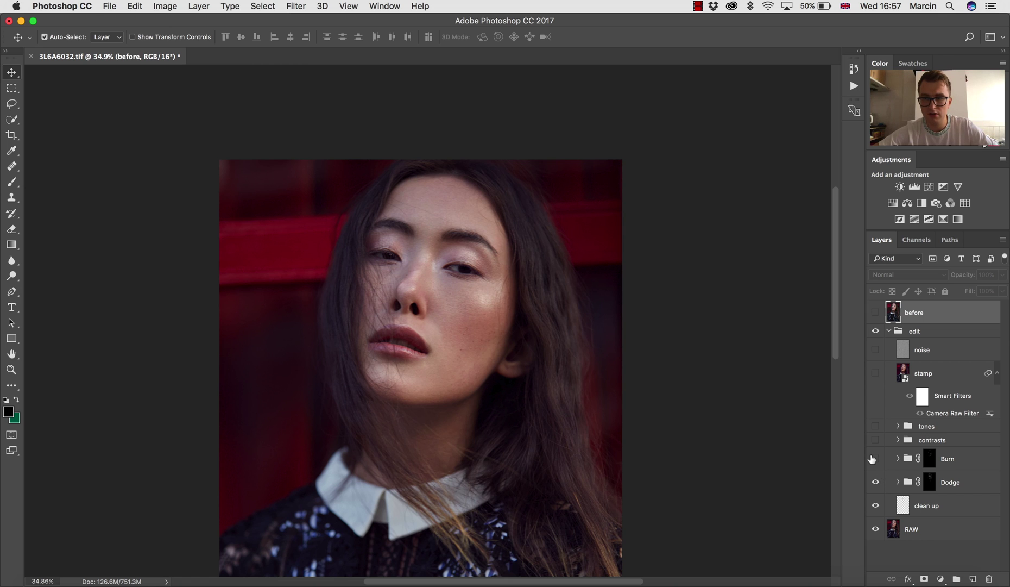
click(876, 459)
key(z)
mouse_move(459, 352)
mouse_down()
mouse_move(512, 352)
mouse_move(519, 329)
mouse_move(499, 318)
mouse_move(535, 330)
mouse_up()
Group the Burn and Dodge layers into a new group named 'db'.
click(963, 459)
shift+click(956, 484)
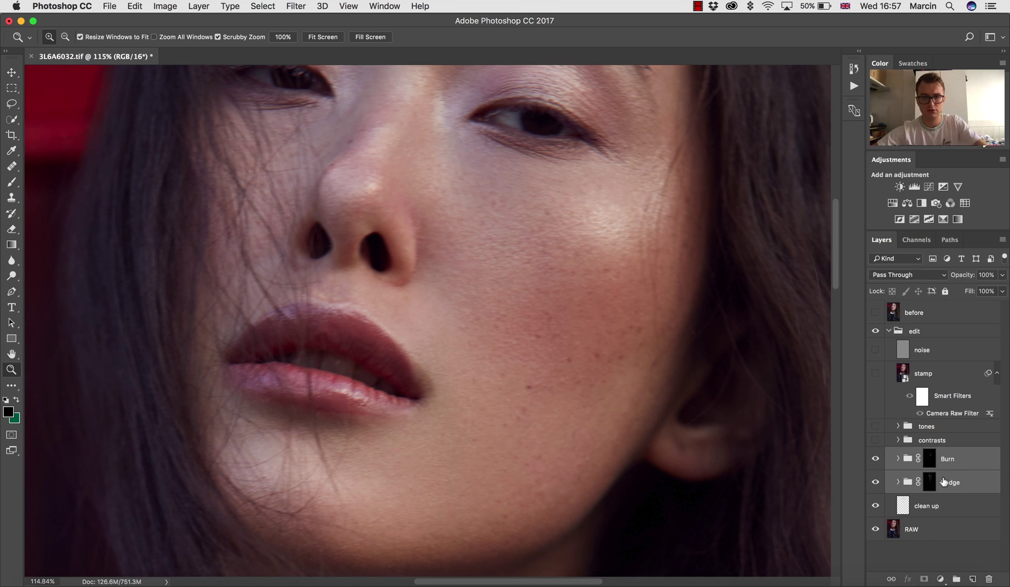
key(ctrl+g)
double_click(926, 453)
text(db)
key(Return)
Toggle the db group repeatedly to compare, leave it visible, and expand it.
click(876, 453)
mouse_move(604, 296)
mouse_down()
mouse_move(568, 274)
mouse_move(580, 293)
mouse_move(573, 339)
mouse_up()
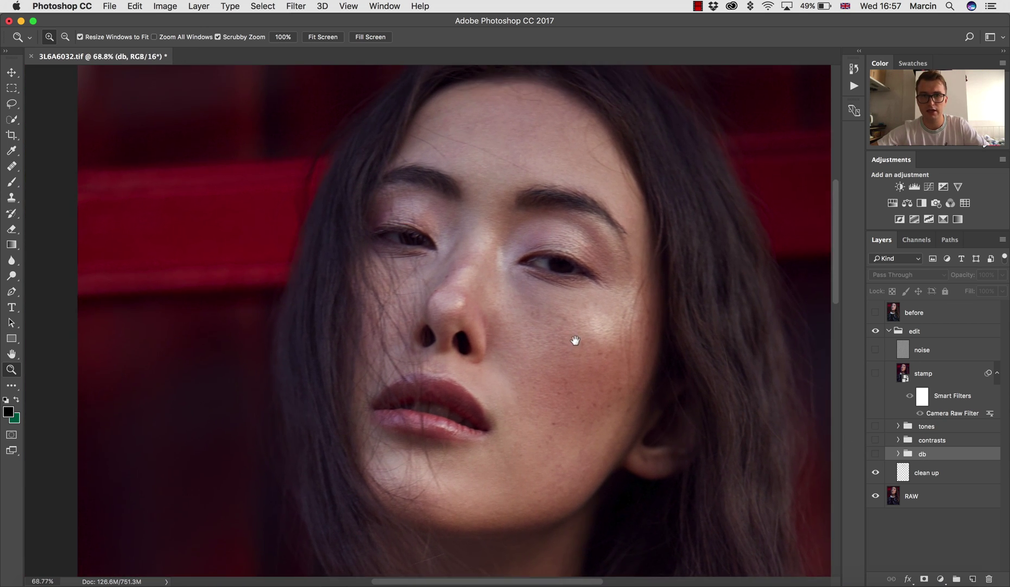
click(876, 454)
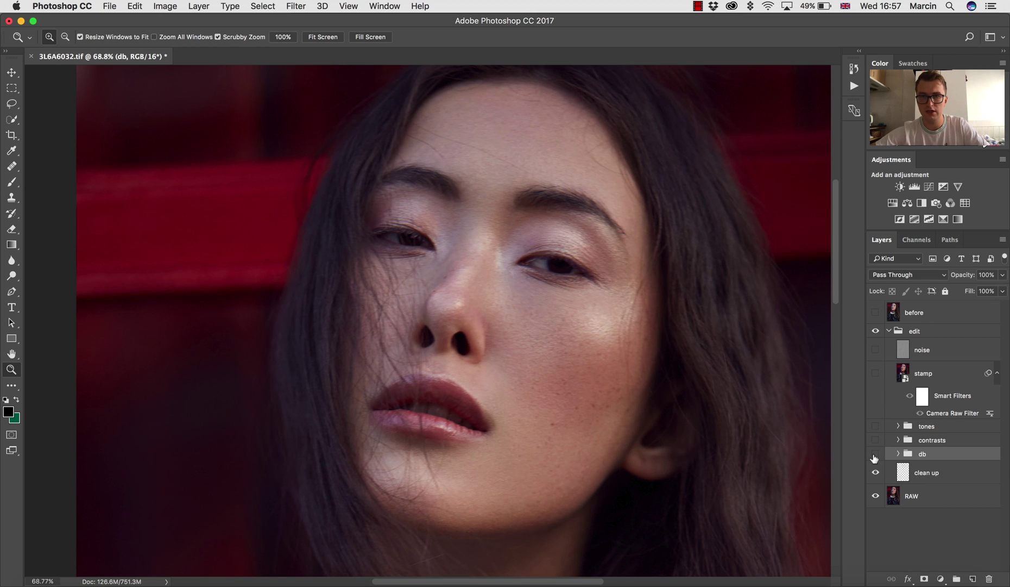
click(876, 453)
click(876, 453)
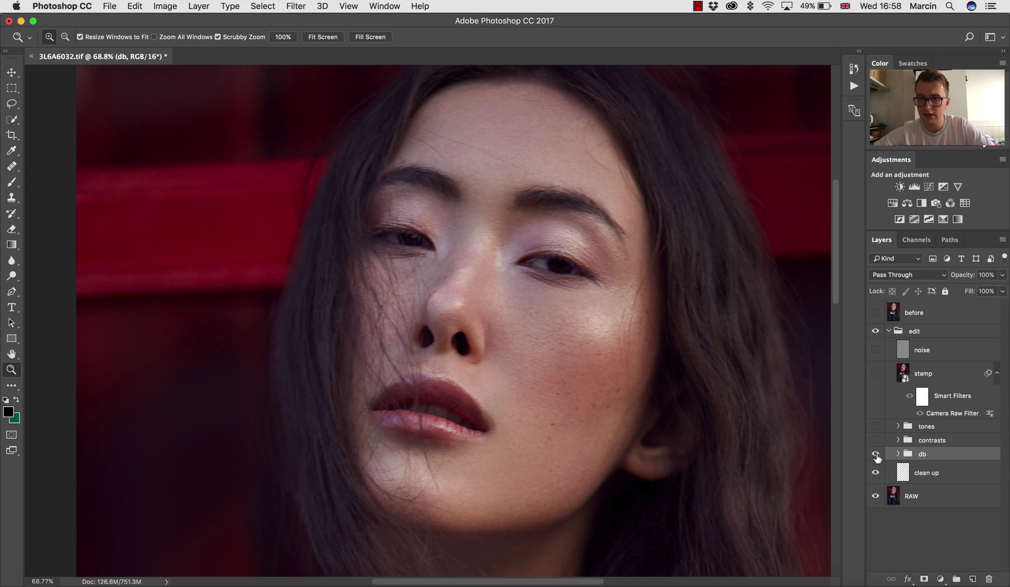
click(876, 454)
click(876, 454)
click(876, 453)
click(876, 454)
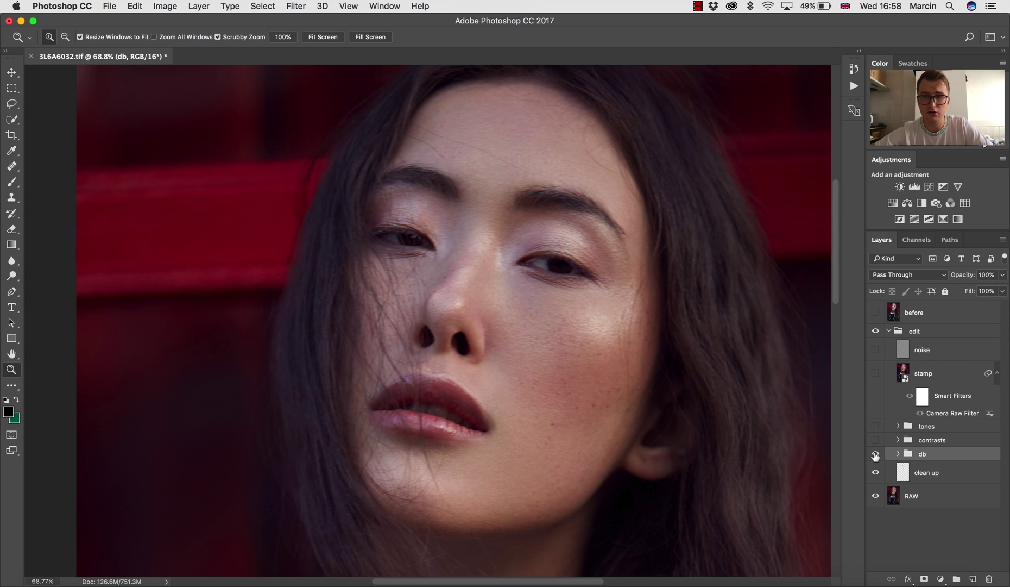
click(876, 454)
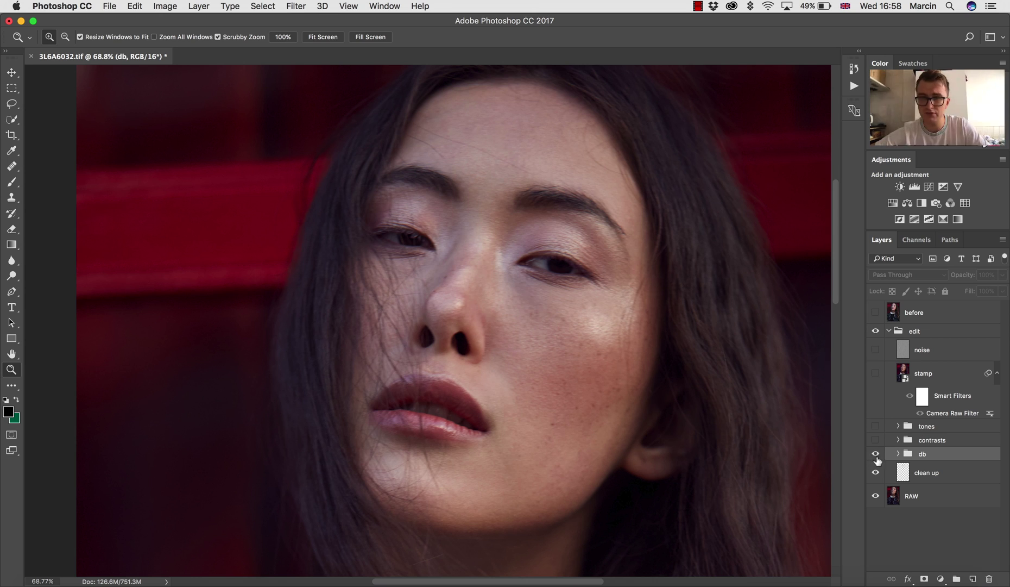
click(874, 454)
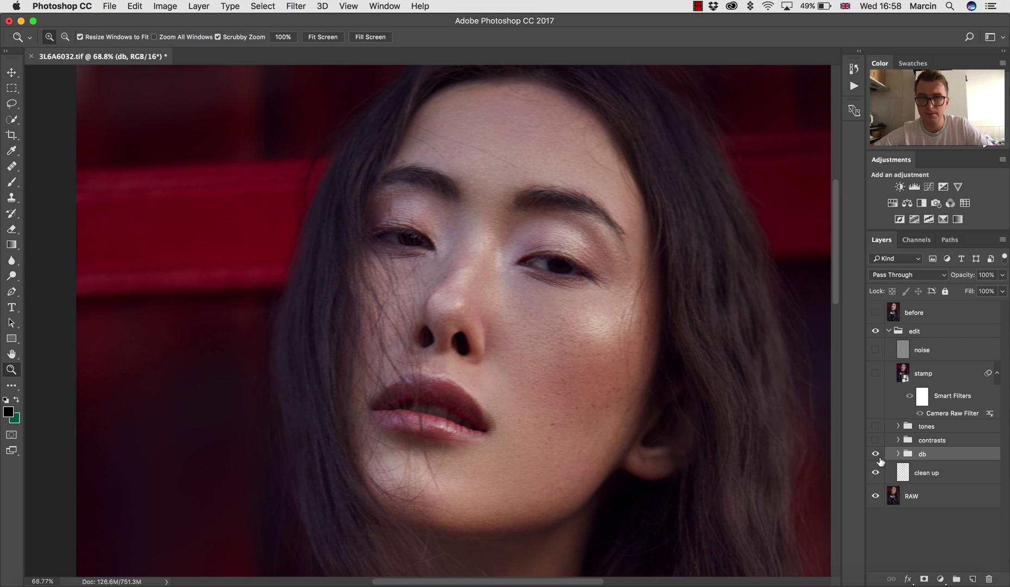
click(898, 453)
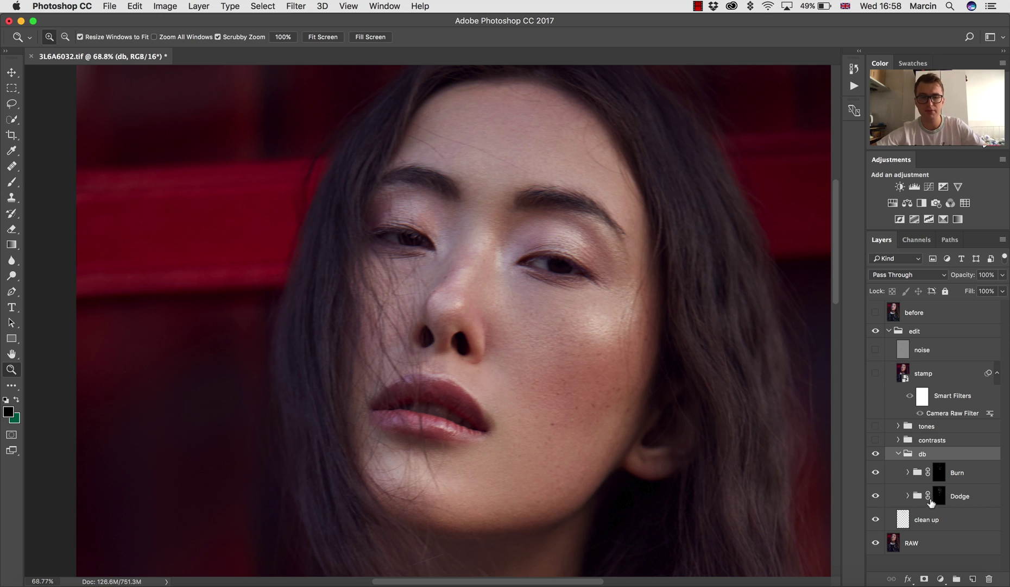
View the Dodge and Burn masks on their own, alternating between them, then return to colour.
alt+click(938, 501)
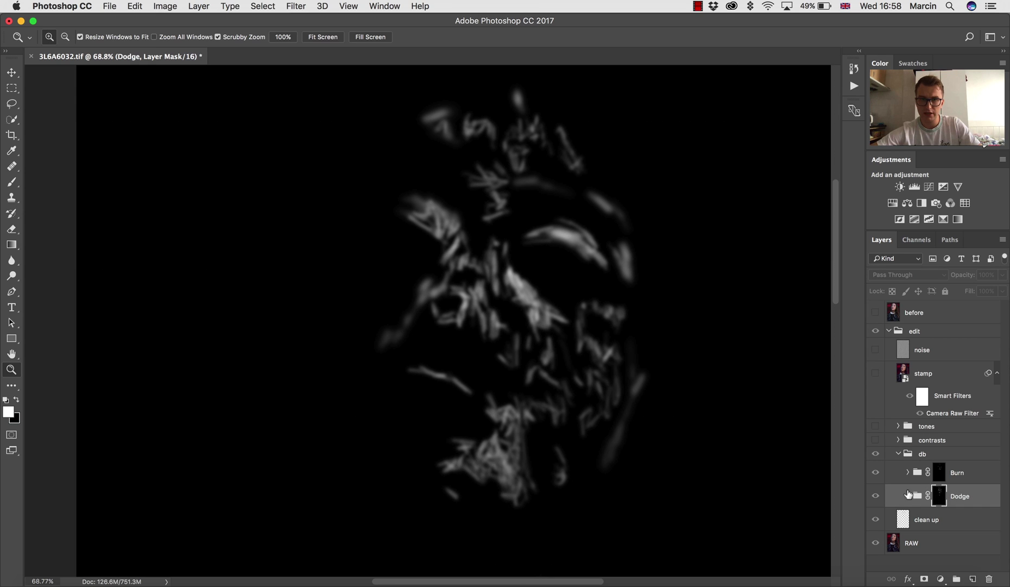
drag(748, 443, 688, 428)
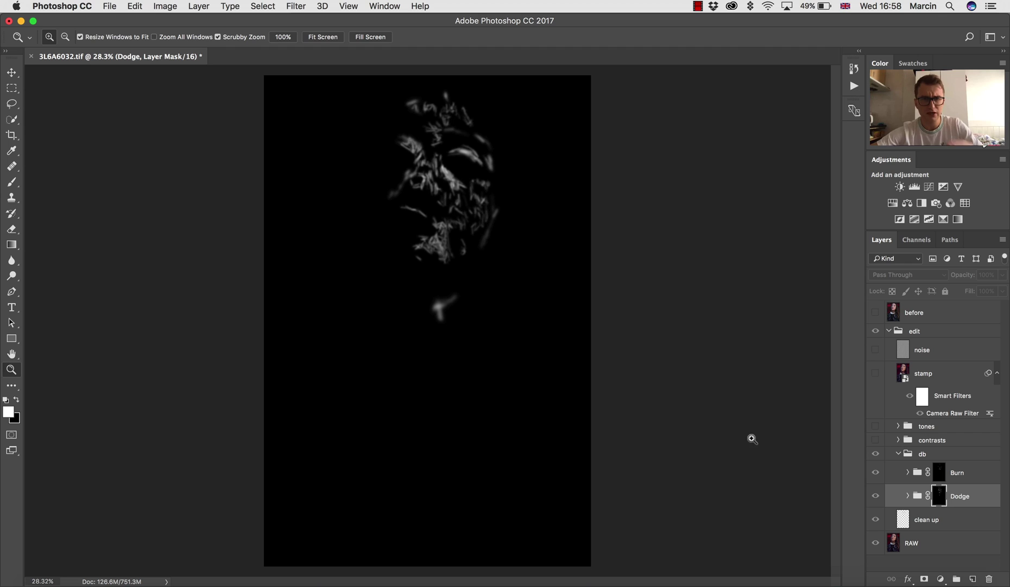
alt+click(939, 472)
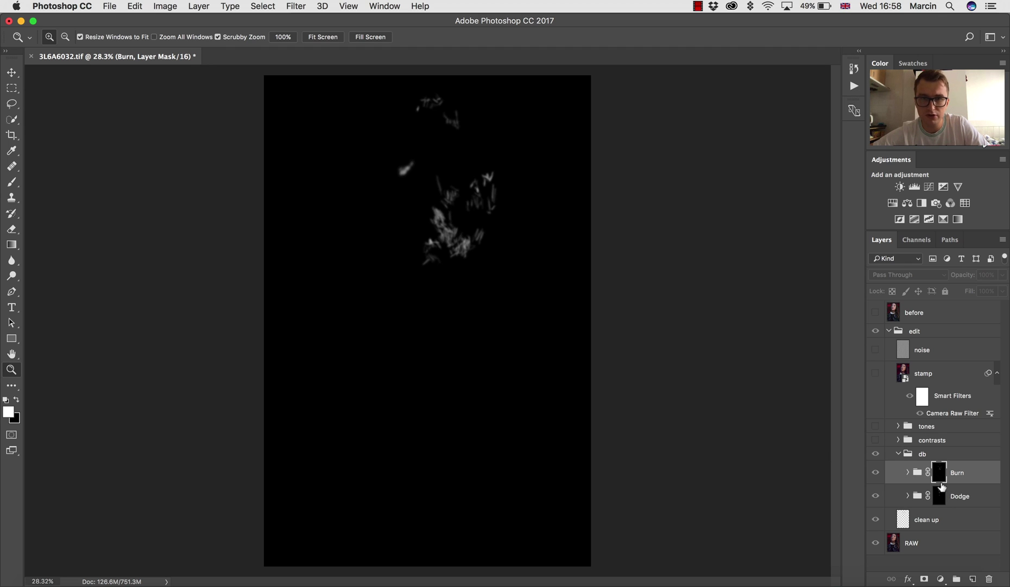
alt+click(941, 497)
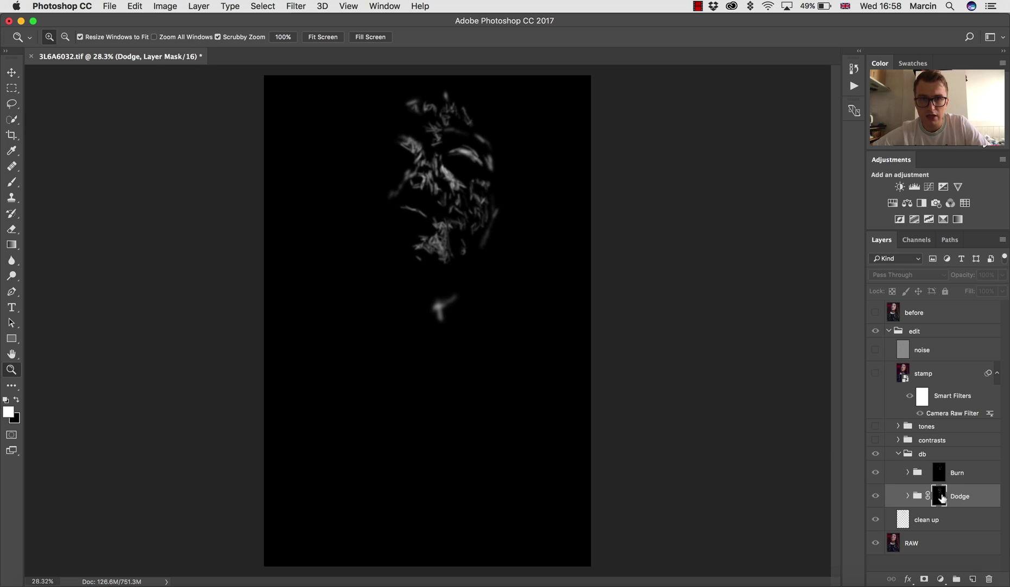
alt+click(939, 472)
alt+click(939, 496)
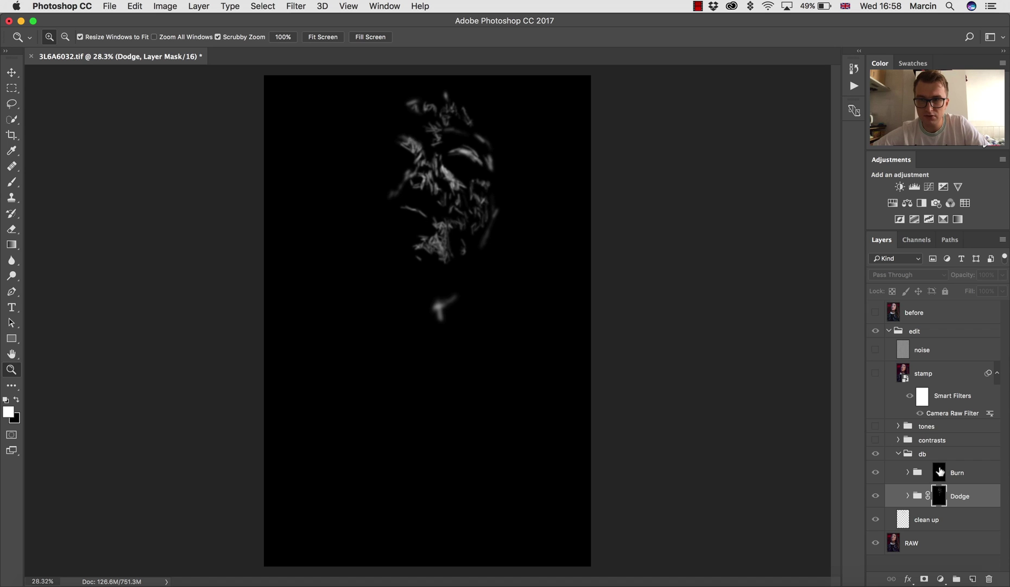
alt+click(940, 472)
alt+click(939, 497)
alt+click(940, 473)
alt+click(938, 496)
alt+click(939, 497)
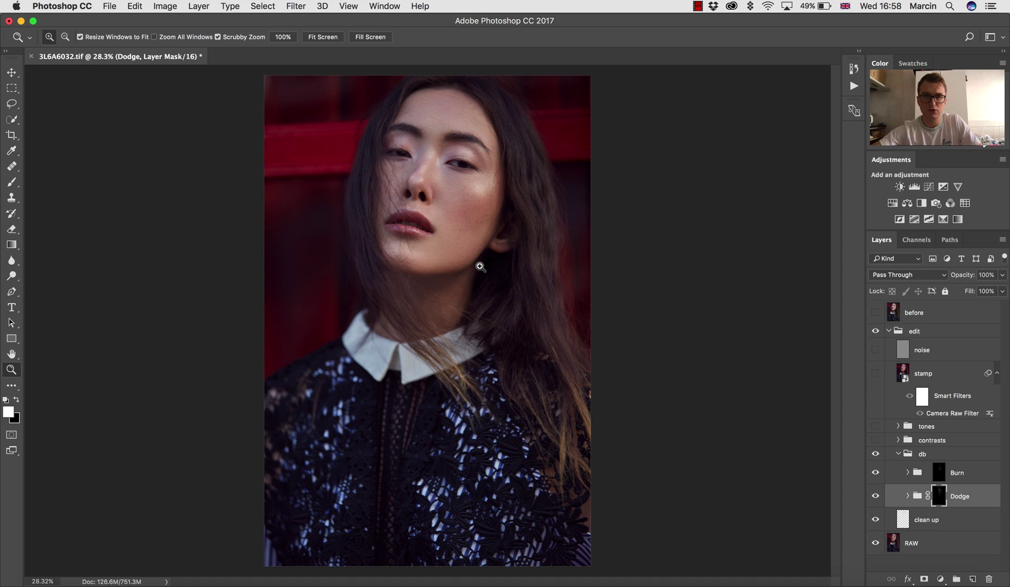
Fit the image to the window, then switch on the contrasts group and toggle it to compare.
drag(445, 187, 492, 293)
scroll(514, 361, down, 3)
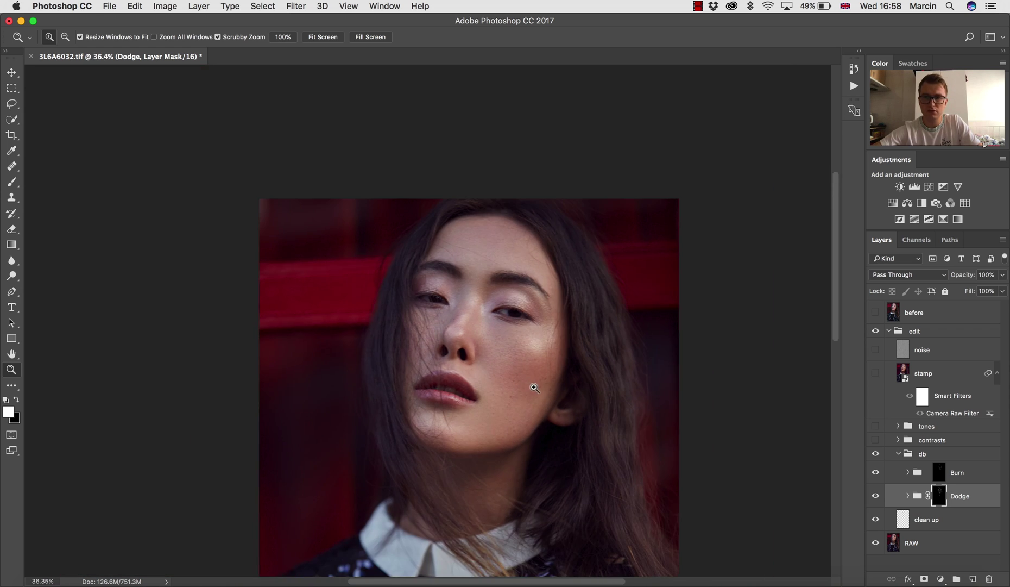
key(super+0)
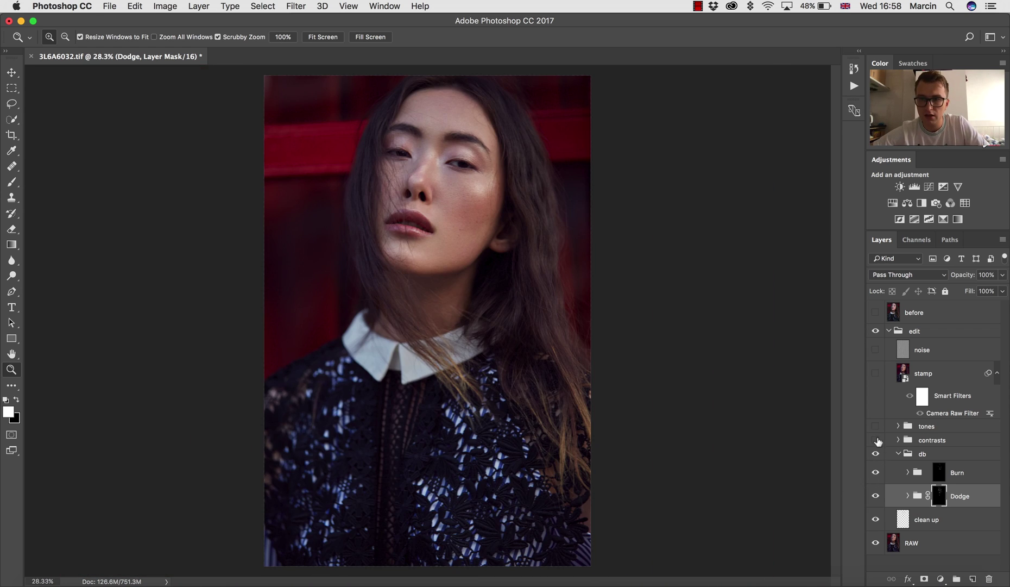
click(877, 440)
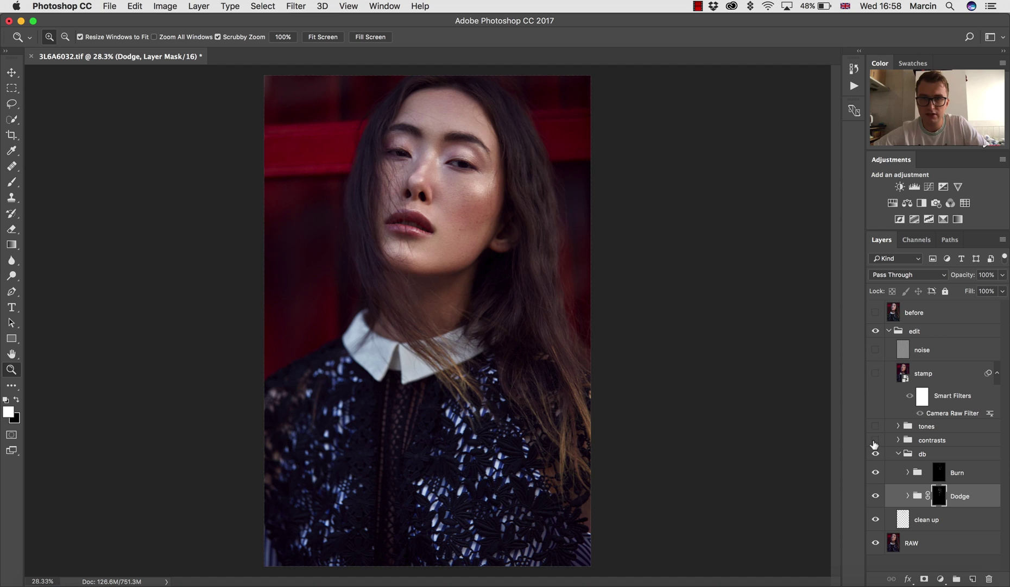
click(875, 441)
click(875, 441)
click(875, 440)
click(875, 440)
click(875, 441)
click(876, 441)
click(875, 440)
click(875, 441)
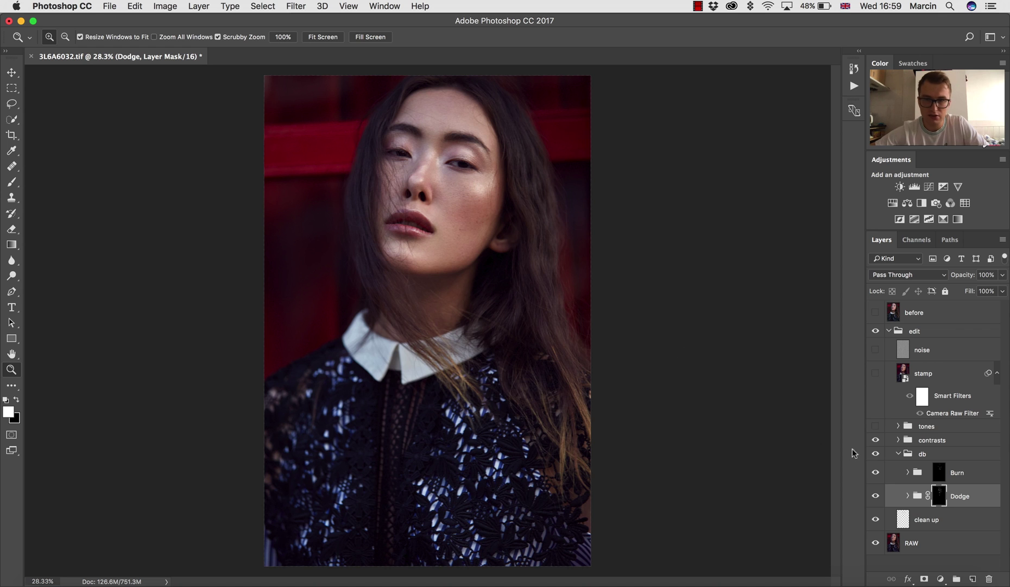
Compare the contrasts group up close on the face, leave it on, zoom out and expand it.
click(880, 441)
drag(467, 164, 558, 259)
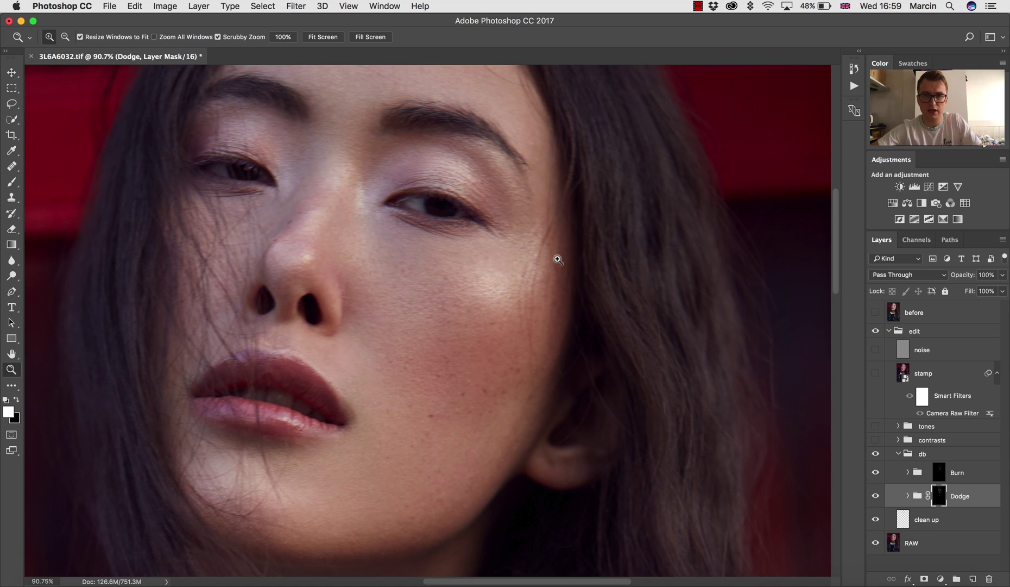
click(877, 441)
click(876, 440)
click(876, 441)
alt+click(564, 398)
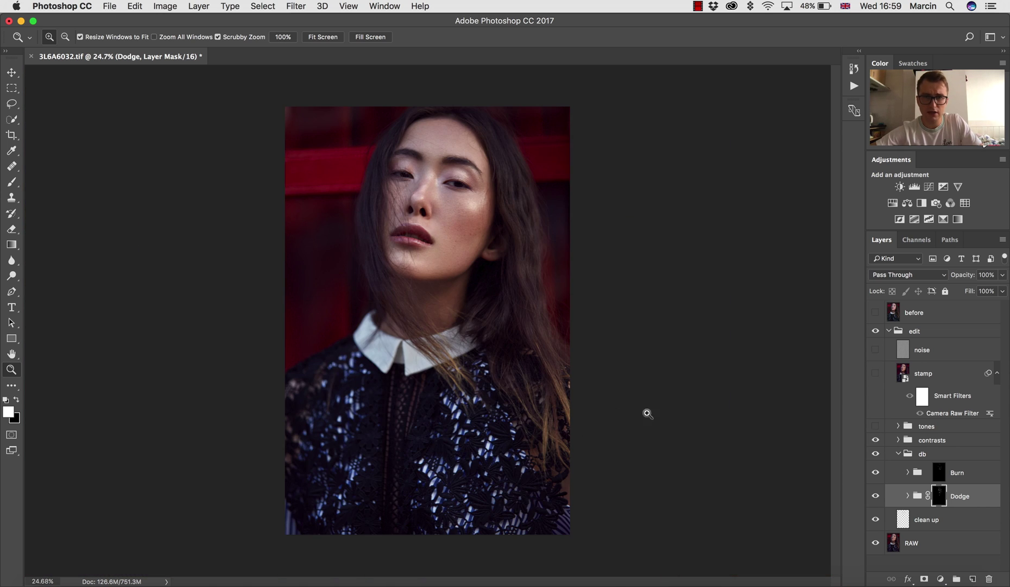
click(899, 440)
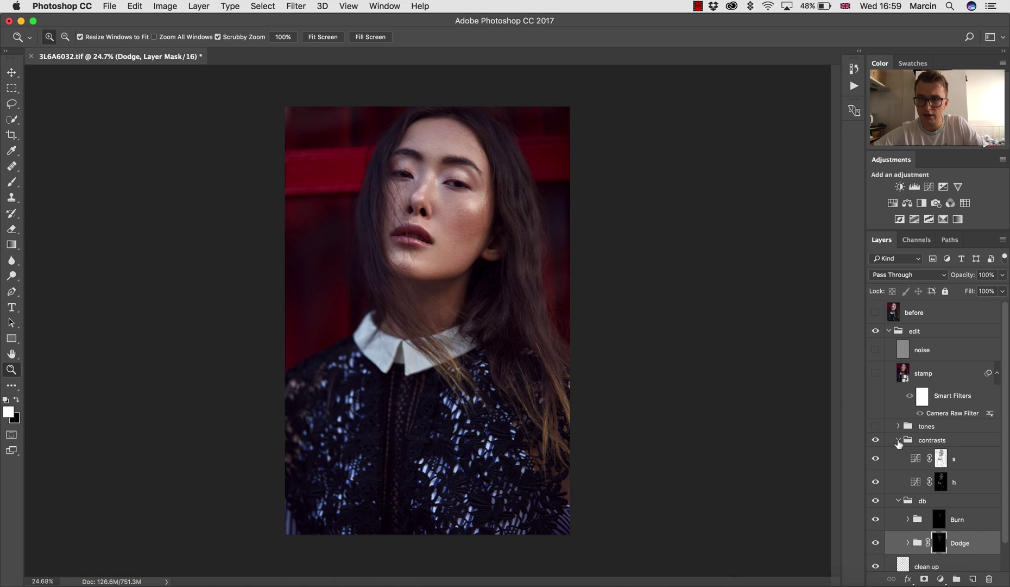
Inspect the h and s layer masks on their own, alternating between them.
alt+click(941, 483)
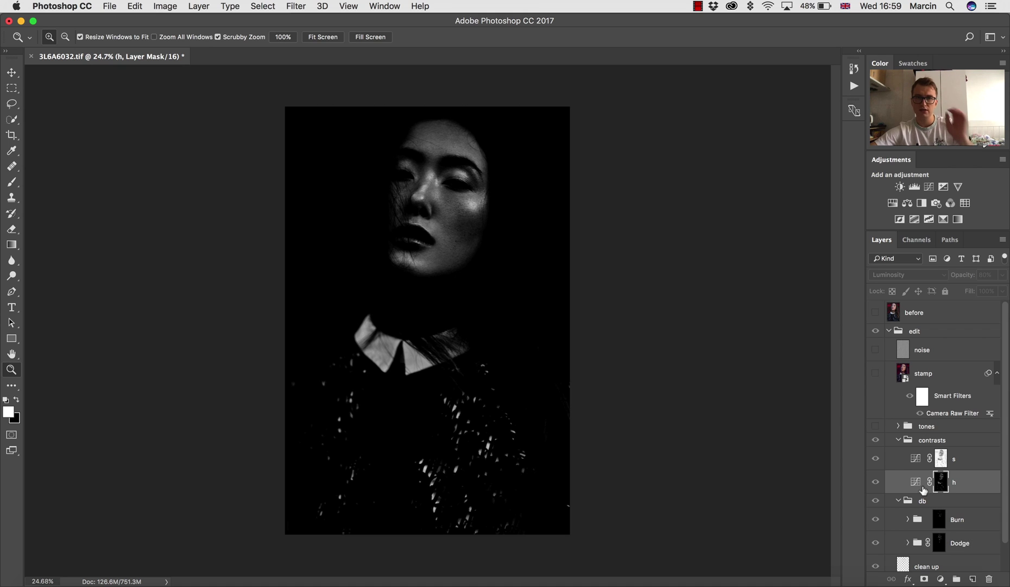
alt+click(941, 459)
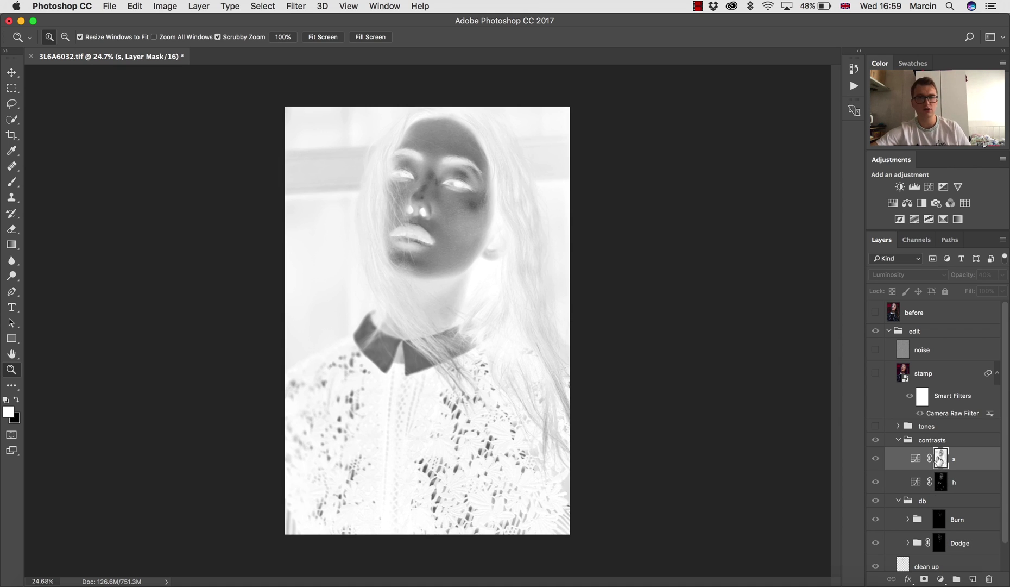
alt+click(940, 482)
alt+click(941, 462)
alt+click(942, 481)
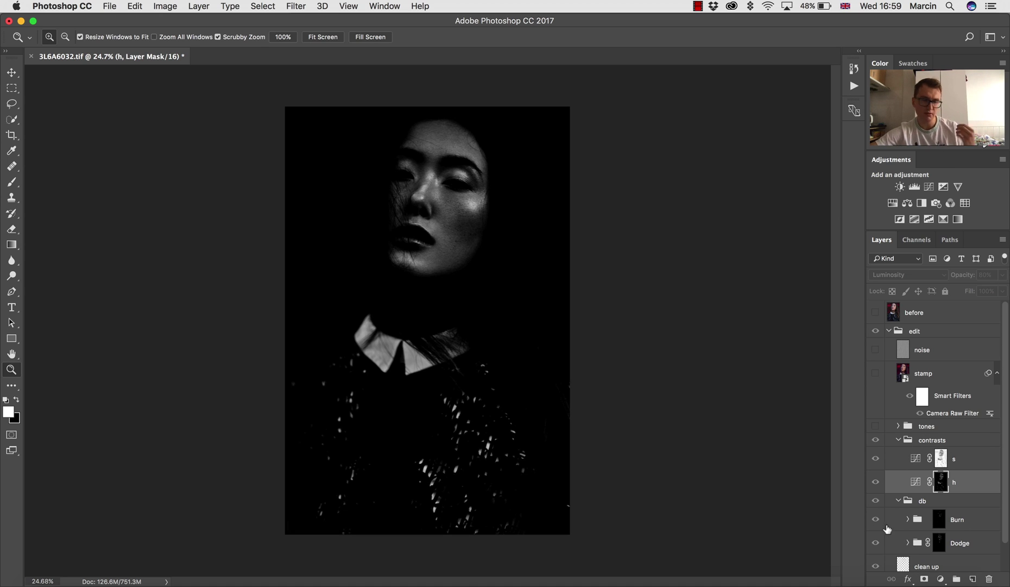
Return to the colour composite, collapse contrasts and expand the tones group.
alt+click(941, 483)
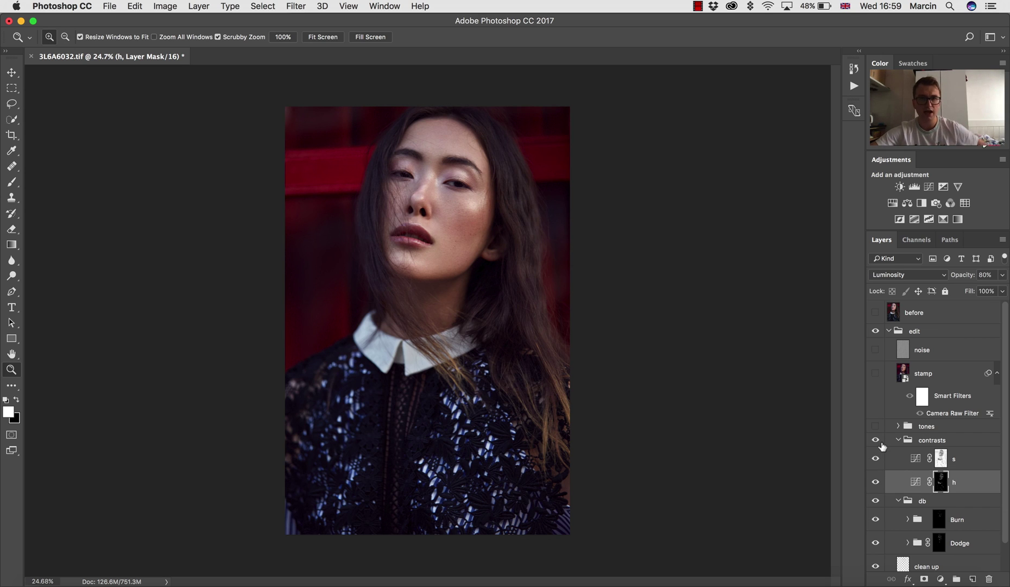
click(899, 440)
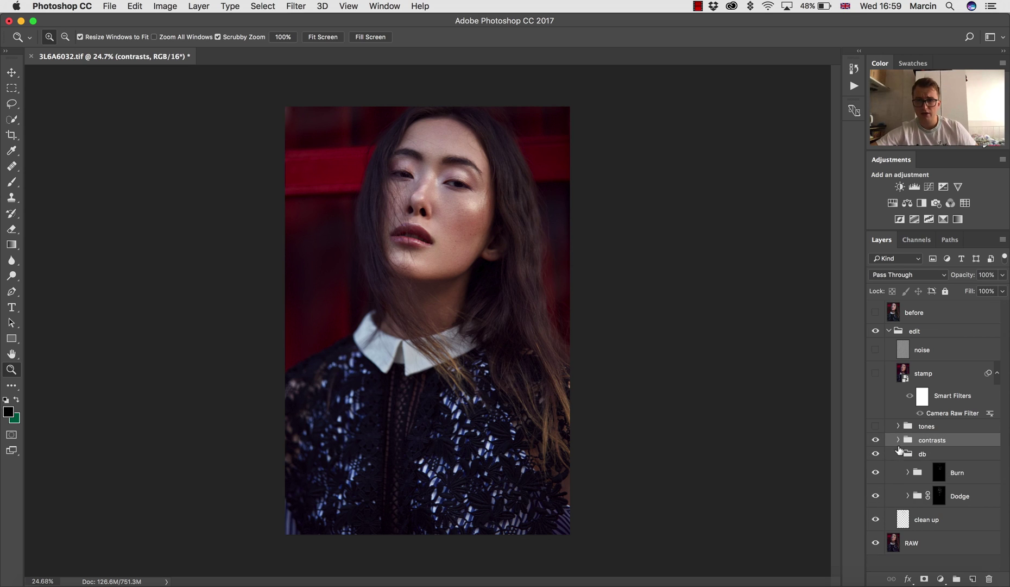
click(898, 427)
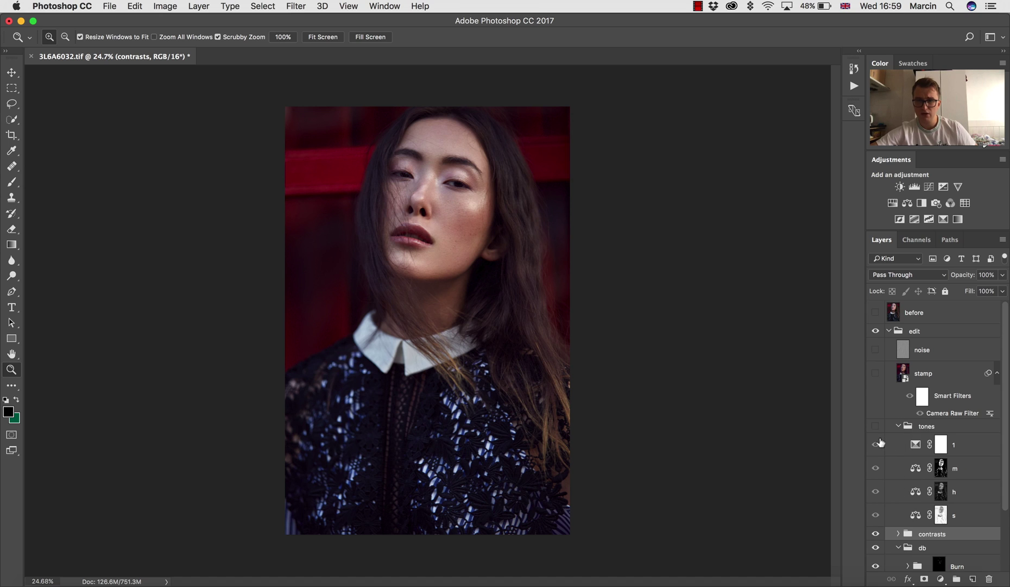
click(876, 426)
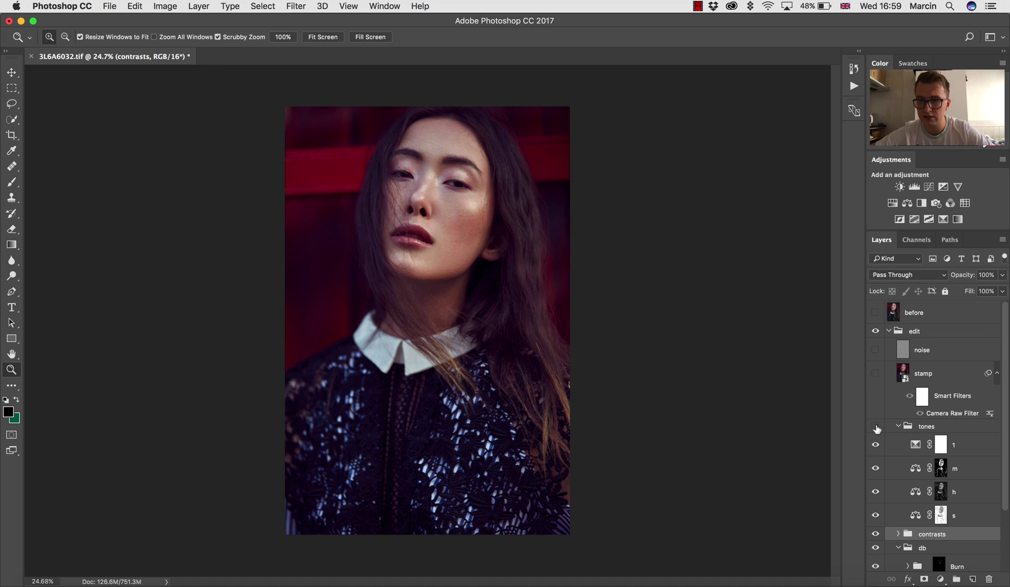
click(875, 425)
click(940, 515)
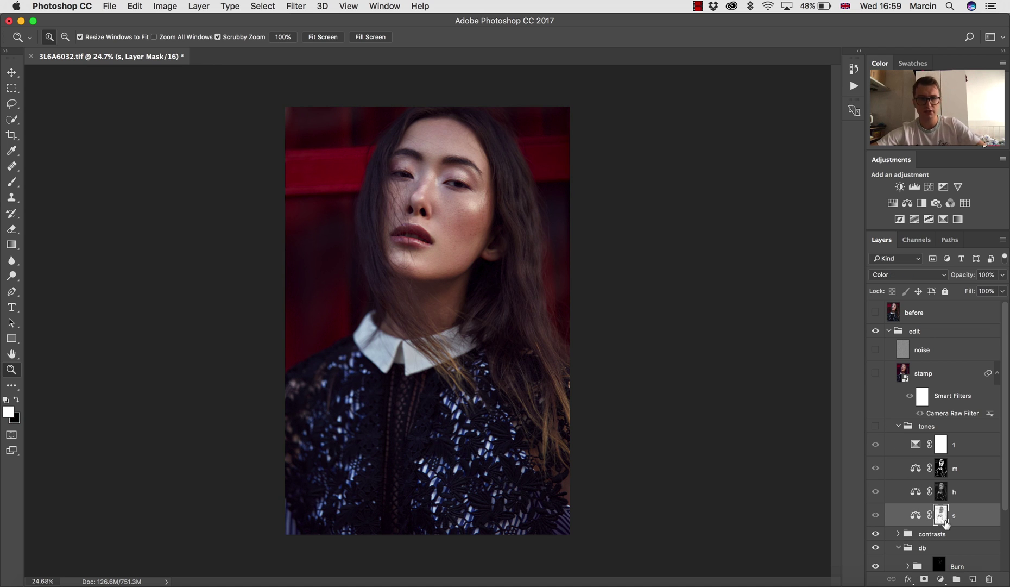
alt+click(941, 517)
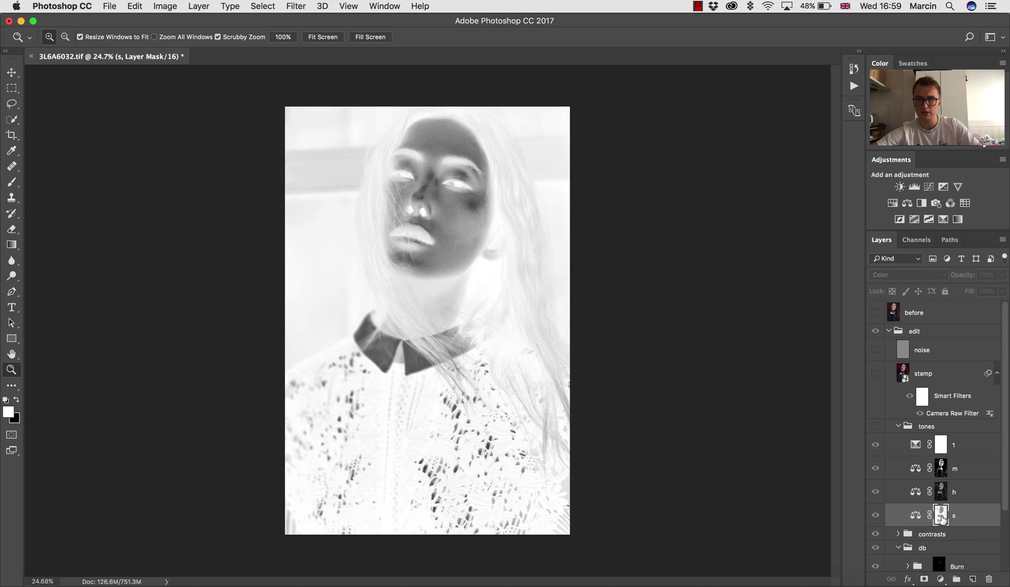
click(942, 495)
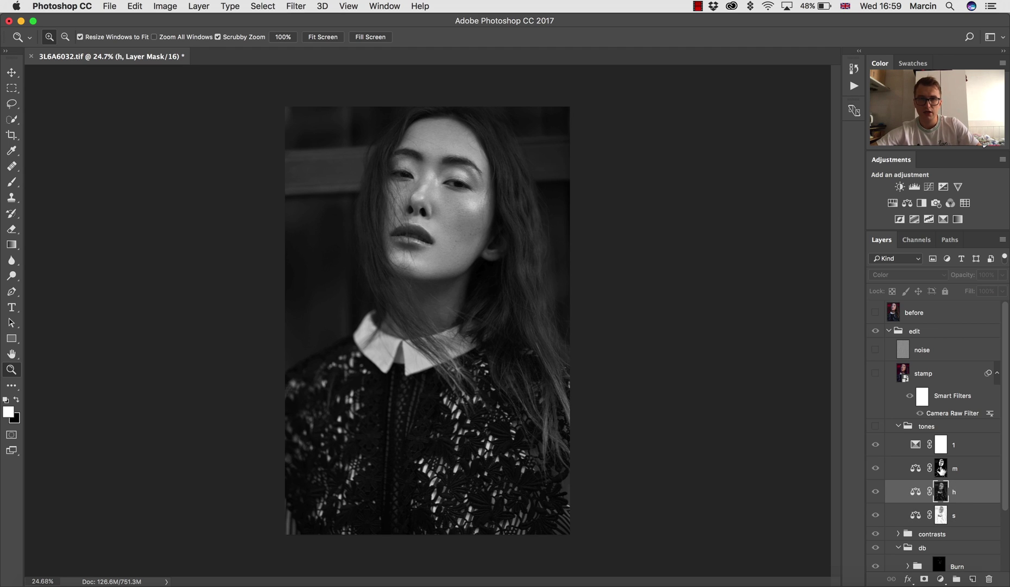
alt+click(941, 469)
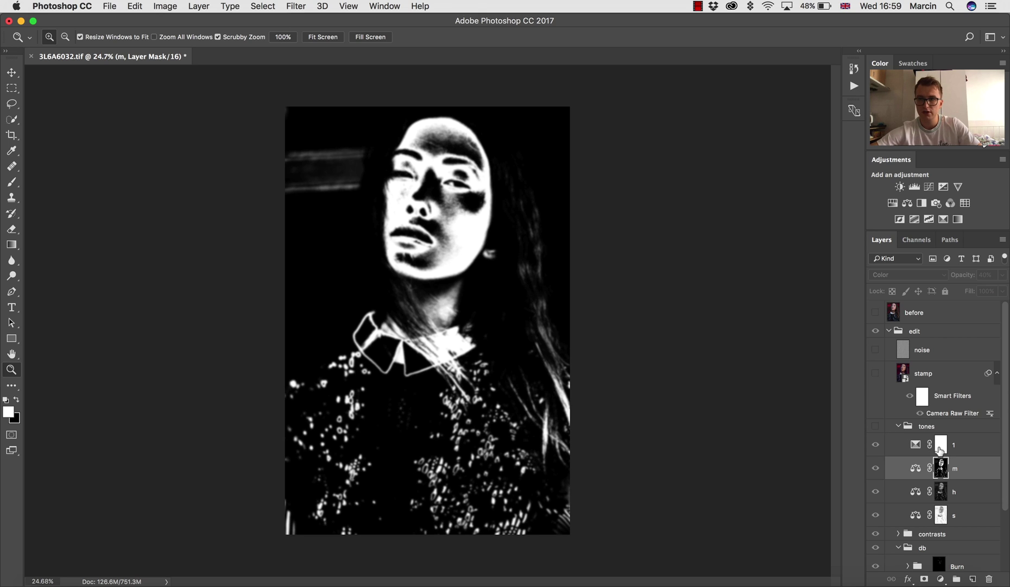
alt+click(943, 449)
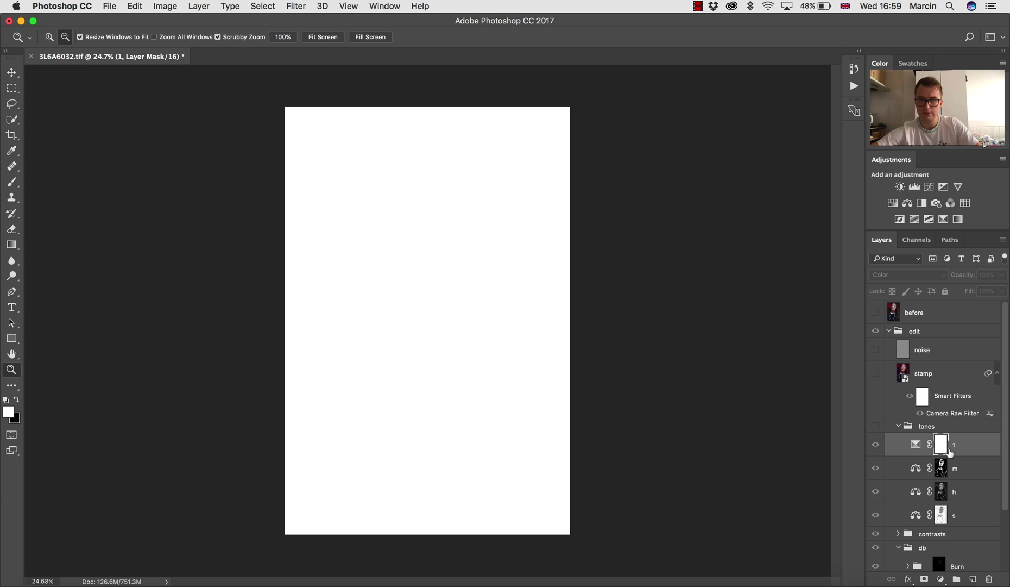
alt+click(942, 448)
click(875, 426)
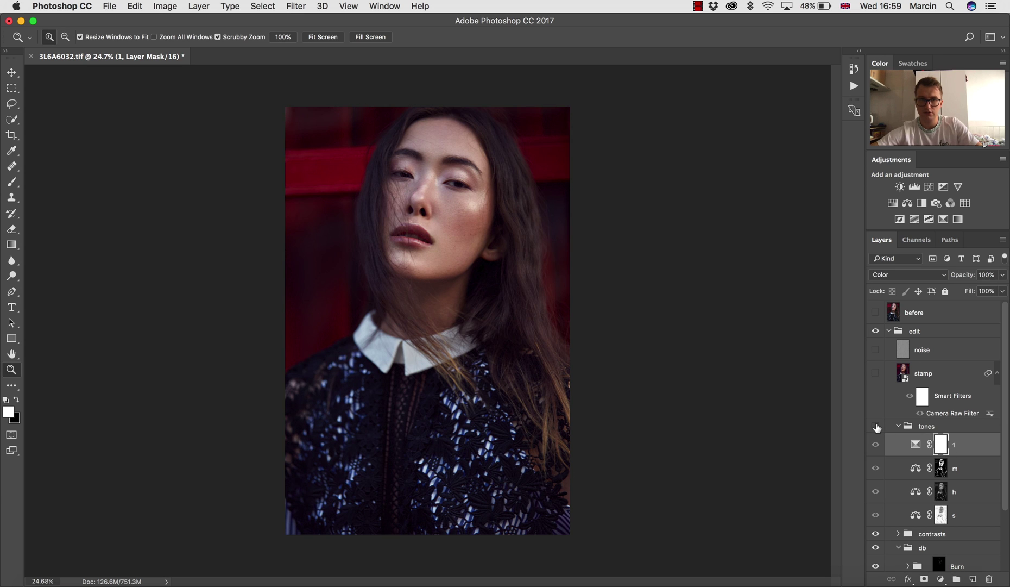
Make the tones group visible again, restoring its warmer, magenta colour adjustments.
click(875, 429)
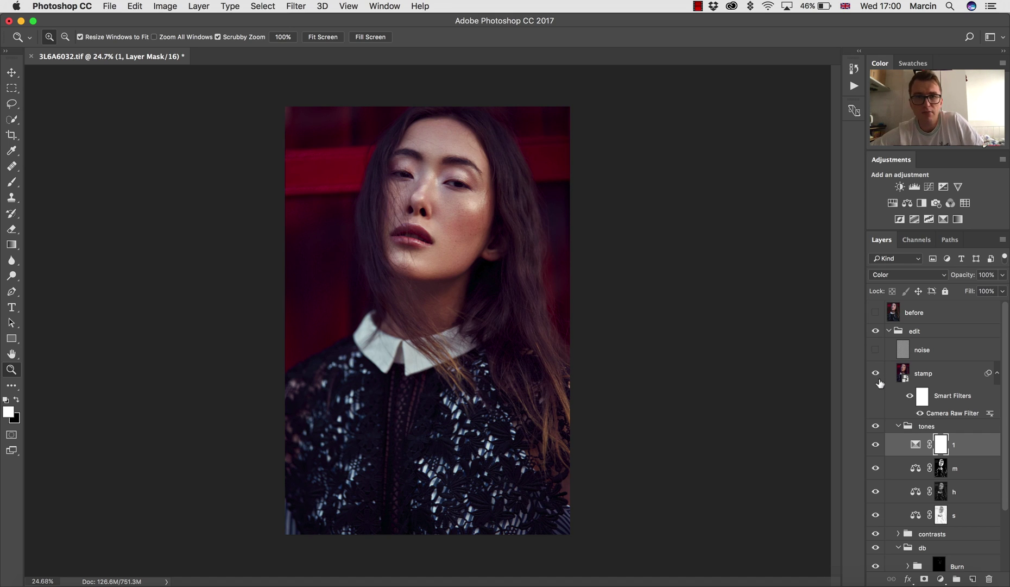
Toggle the stamp layer on and off repeatedly to compare the dress, leaving it visible.
click(876, 374)
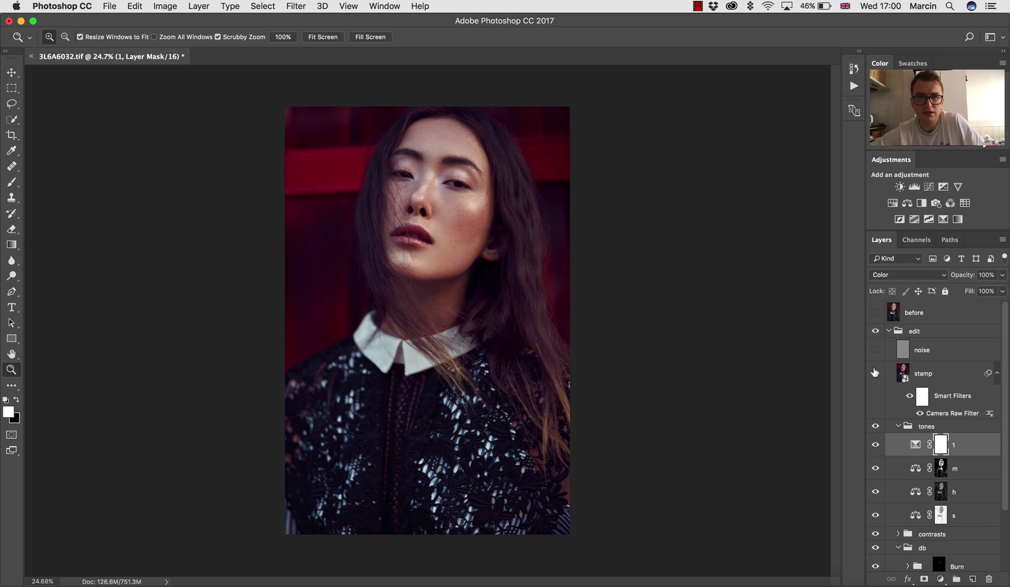
click(875, 373)
click(874, 373)
click(875, 373)
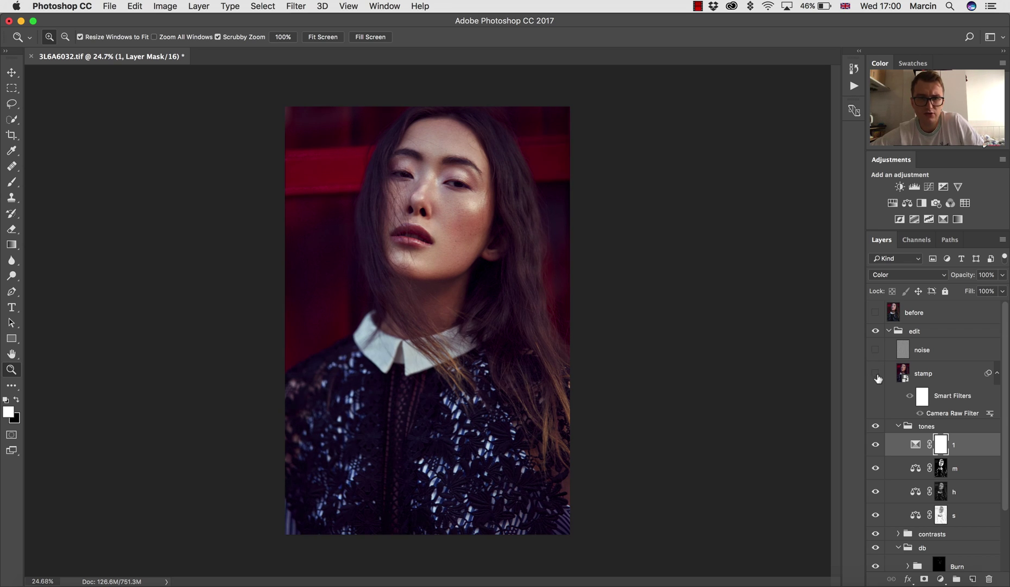
click(877, 377)
click(877, 375)
click(877, 374)
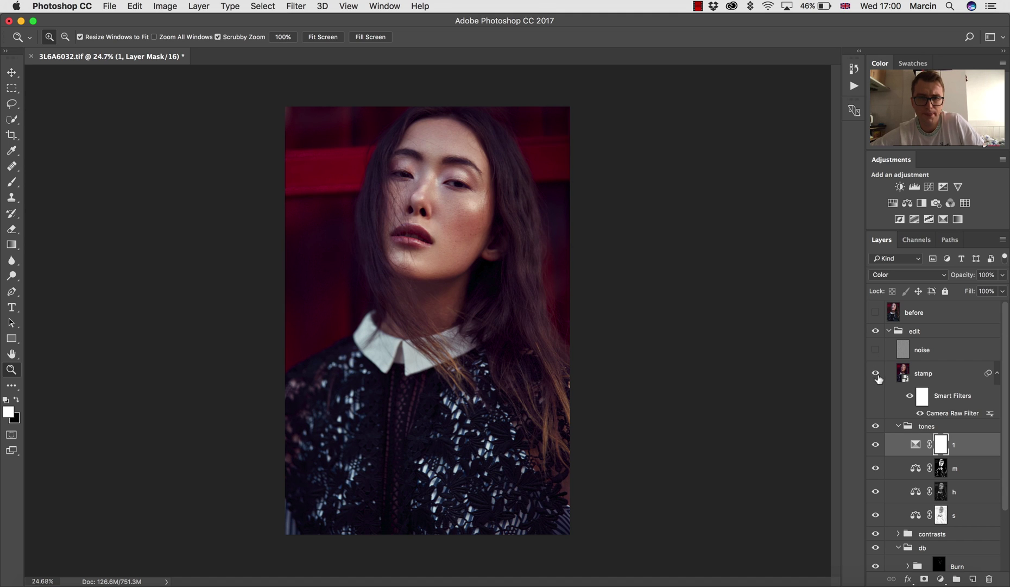
click(876, 374)
click(875, 374)
click(876, 375)
click(877, 373)
click(876, 374)
click(876, 375)
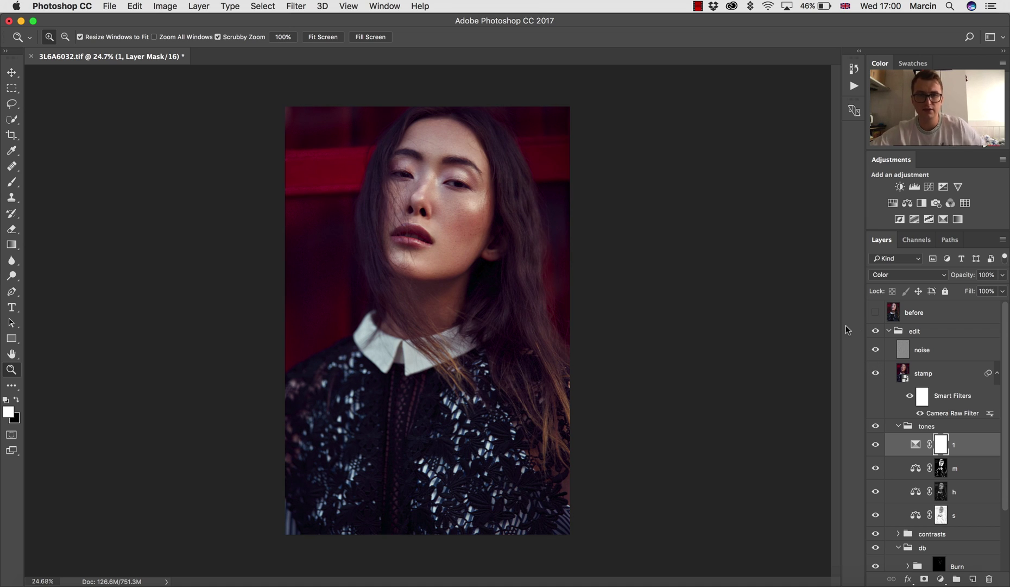
click(452, 260)
click(545, 299)
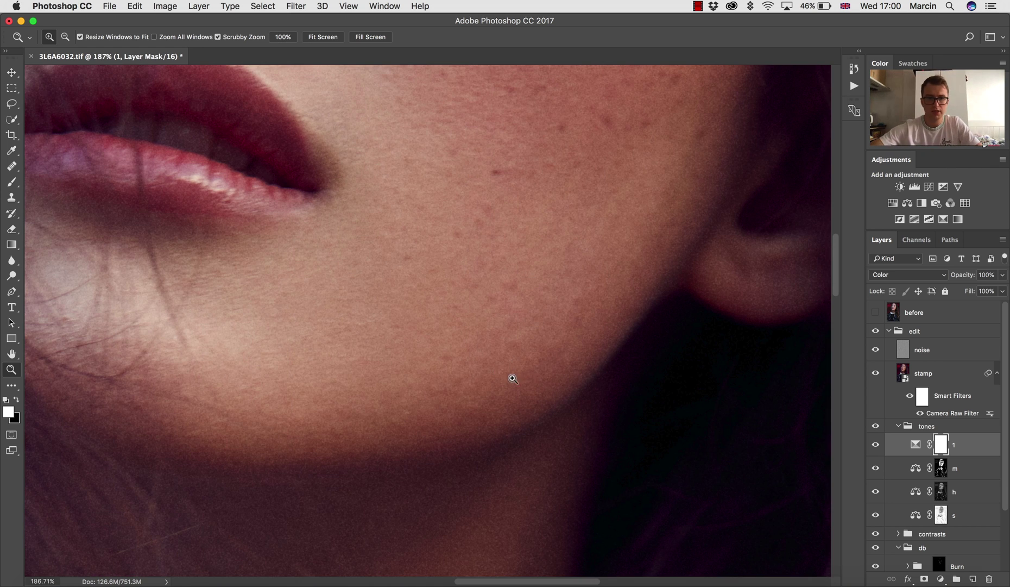
drag(582, 388, 541, 413)
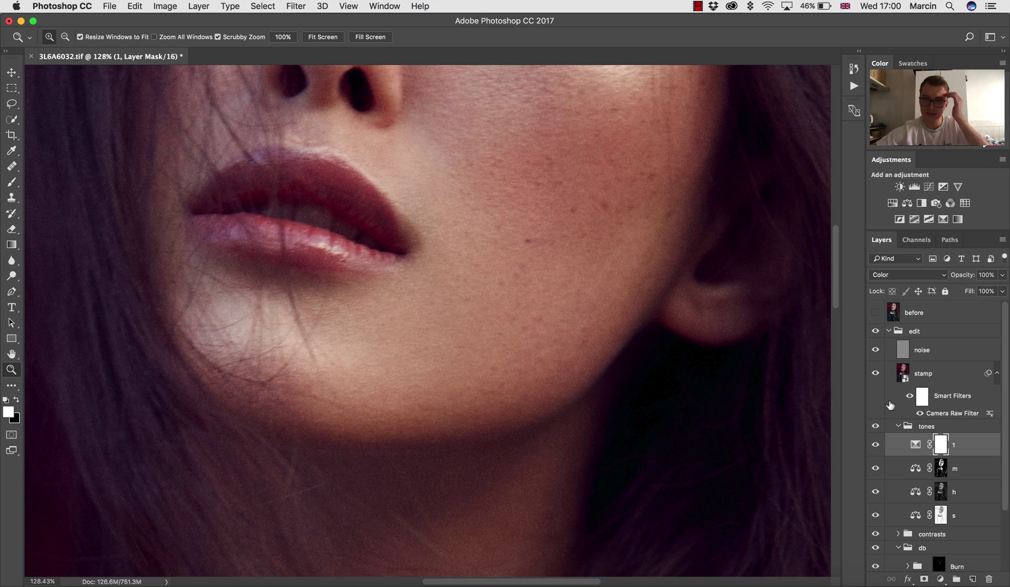
click(876, 350)
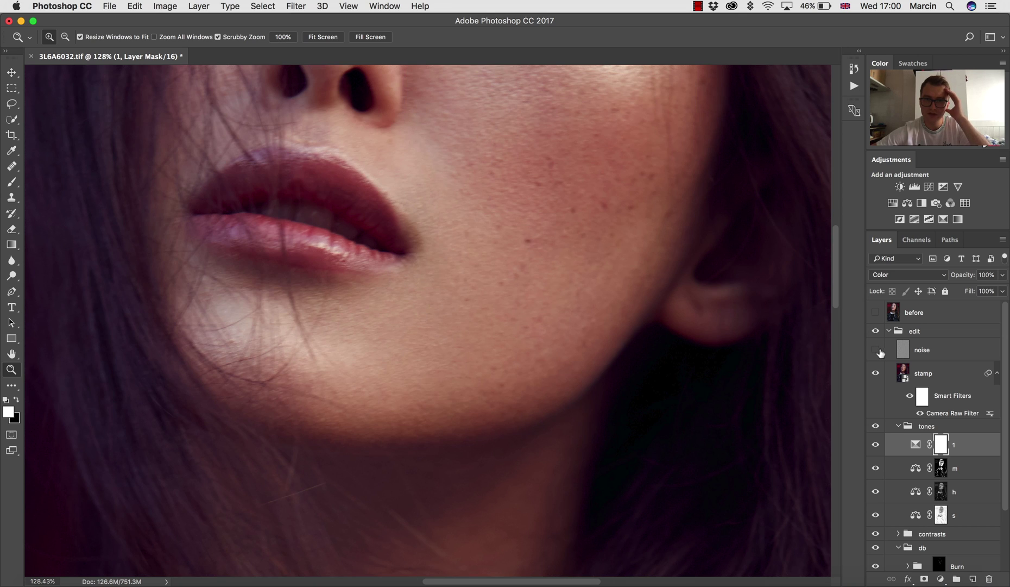
click(876, 351)
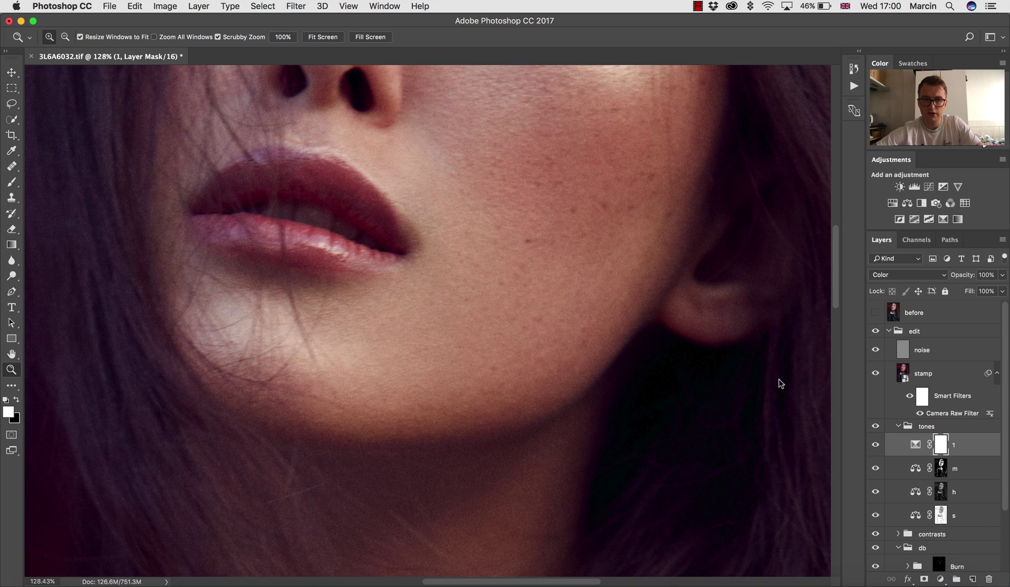
drag(586, 406, 639, 417)
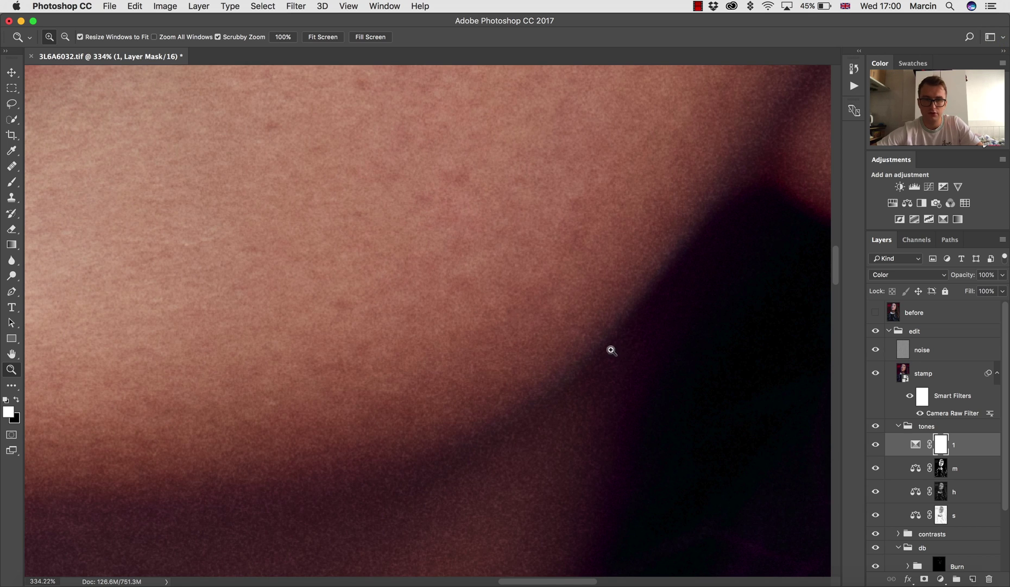
scroll(664, 380, down, 3)
scroll(664, 389, down, 5)
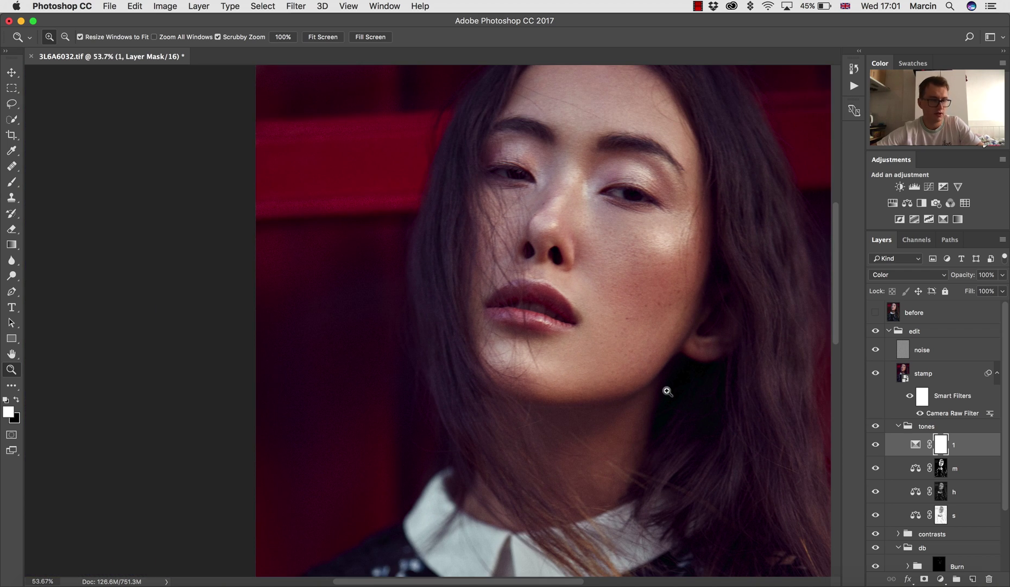
scroll(617, 361, up, 5)
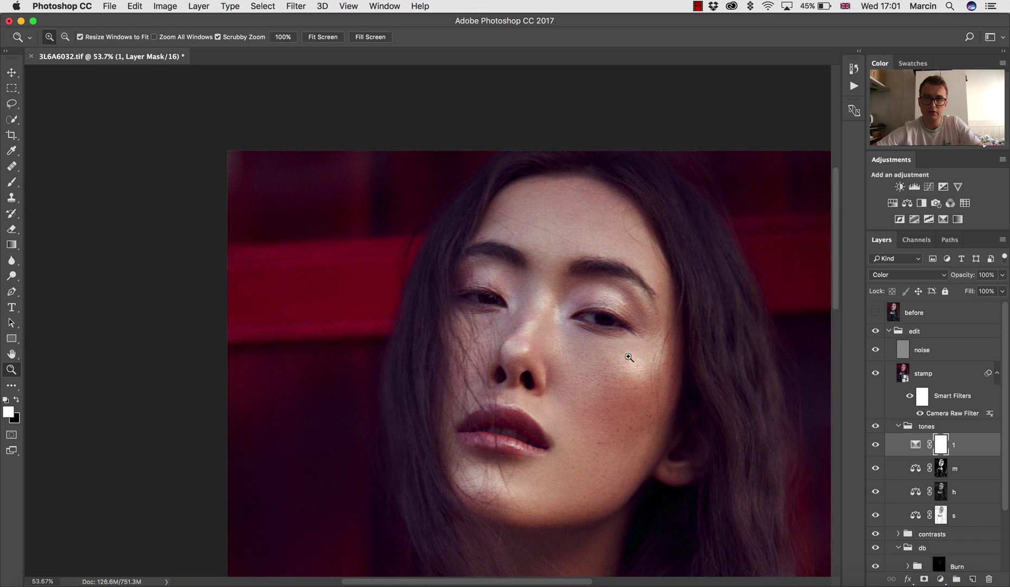
drag(675, 284, 796, 380)
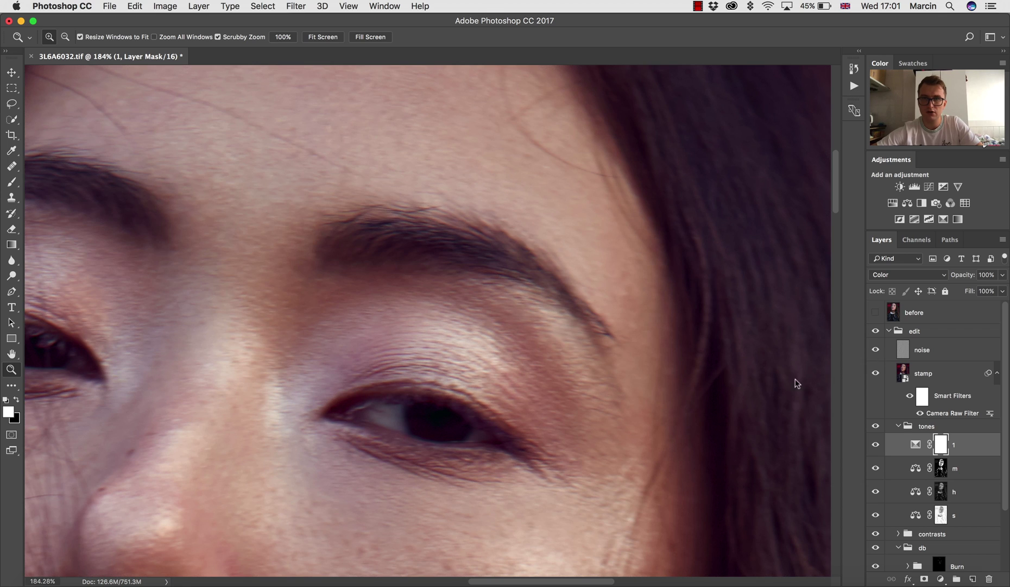
mouse_move(706, 406)
mouse_down()
mouse_move(648, 403)
mouse_move(700, 413)
mouse_up()
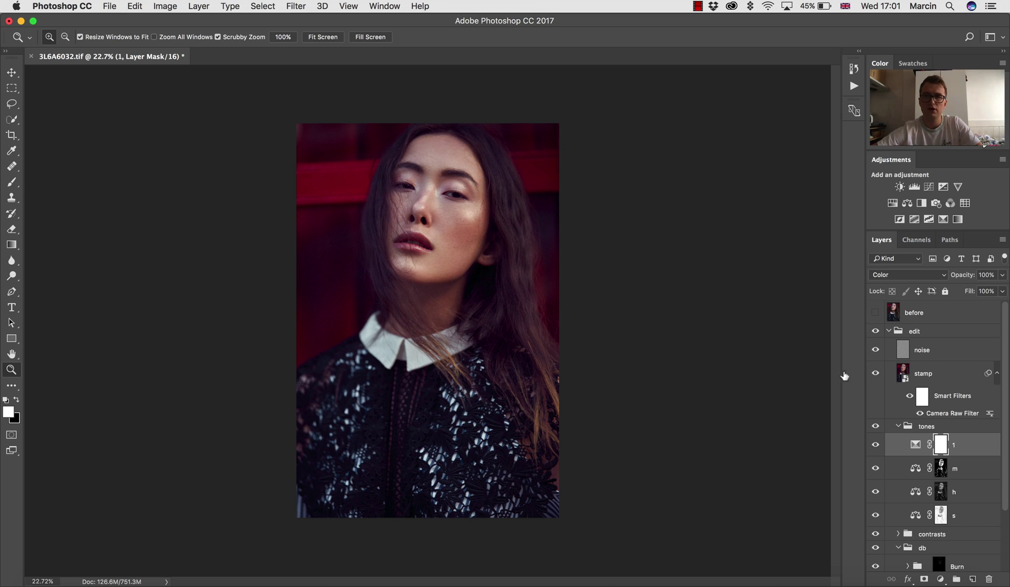
Collapse the edit group and toggle it twice against RAW, leaving it on.
click(889, 332)
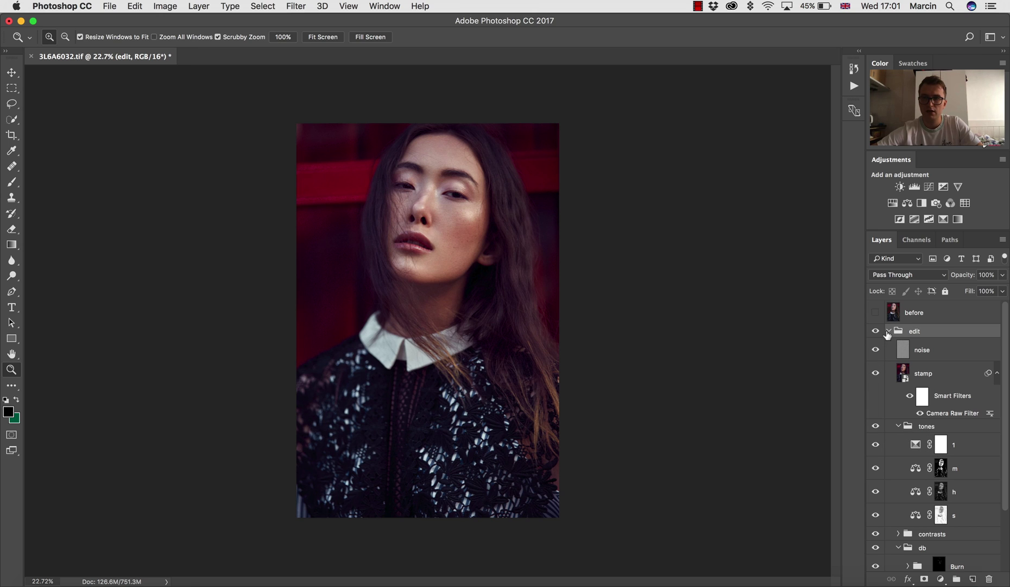
click(889, 332)
click(876, 330)
click(876, 330)
click(874, 331)
click(874, 332)
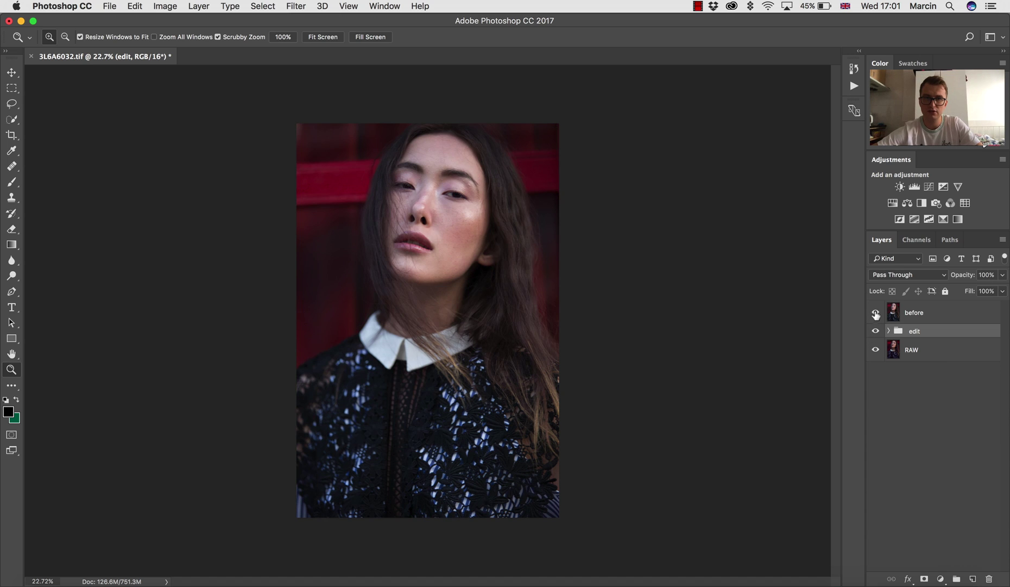
Toggle the 'before' layer to compare, finishing with it hidden.
click(876, 312)
click(875, 313)
click(876, 313)
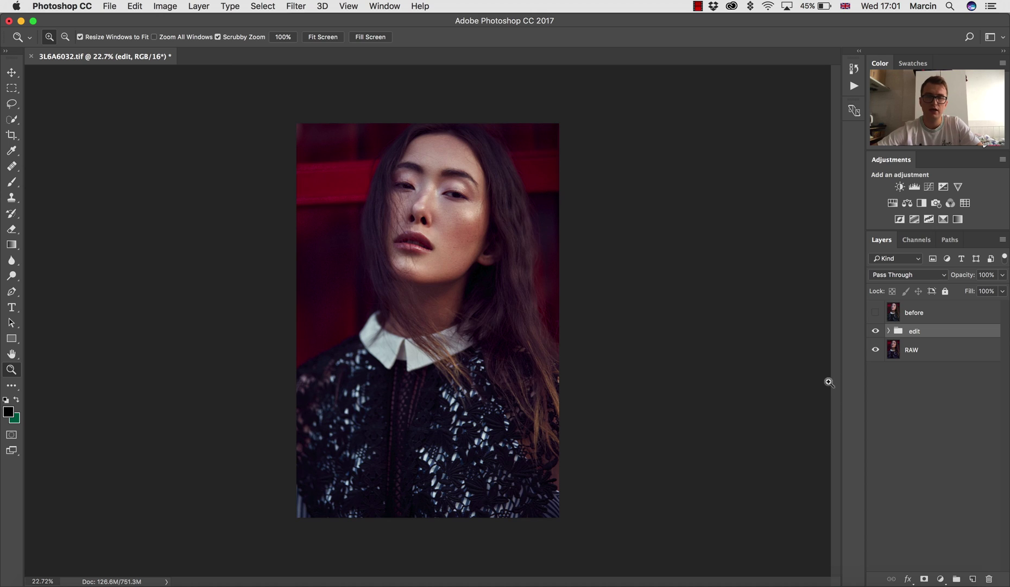